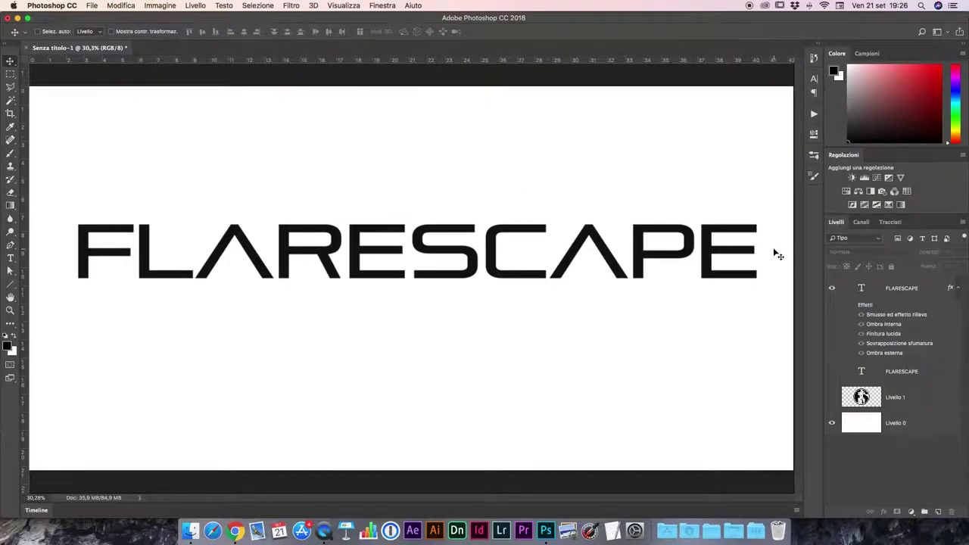
- Turn on the upper FLARESCAPE layer's effects and zoom in to inspect the chrome lettering
left_click(854, 305)
key("super+plus")
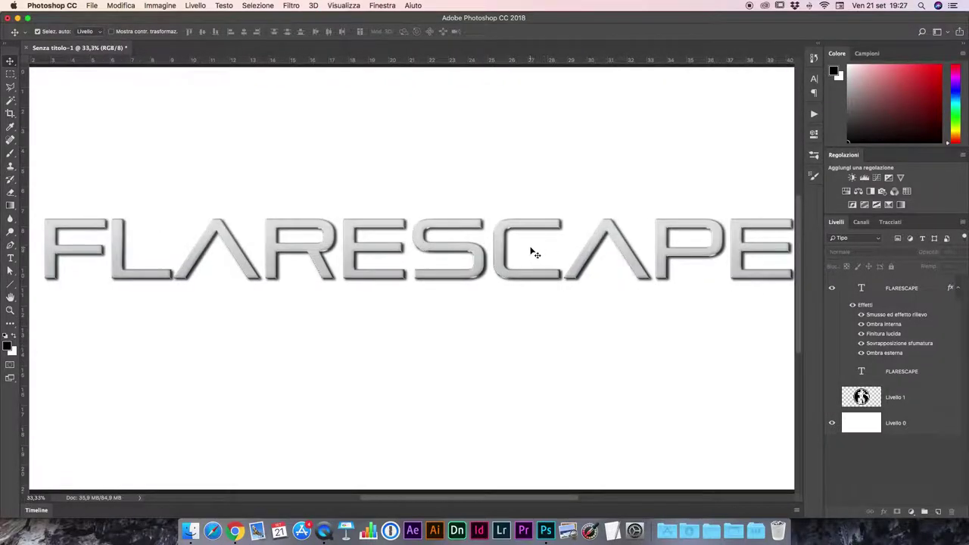
key("super+plus")
key("super+plus")
scroll(428, 220, "right", 2)
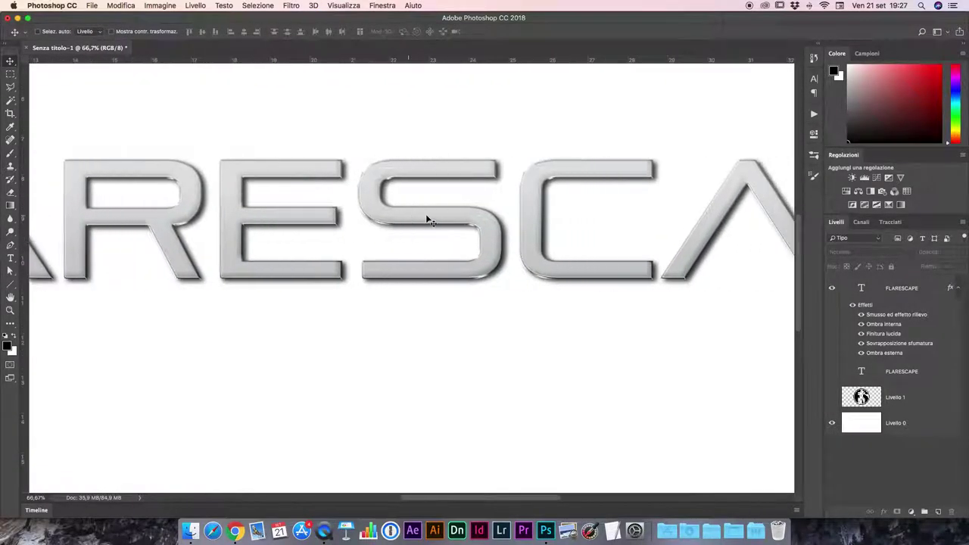
scroll(427, 220, "right", 3)
scroll(428, 219, "right", 3)
scroll(427, 219, "right", 2)
scroll(427, 219, "left", 5)
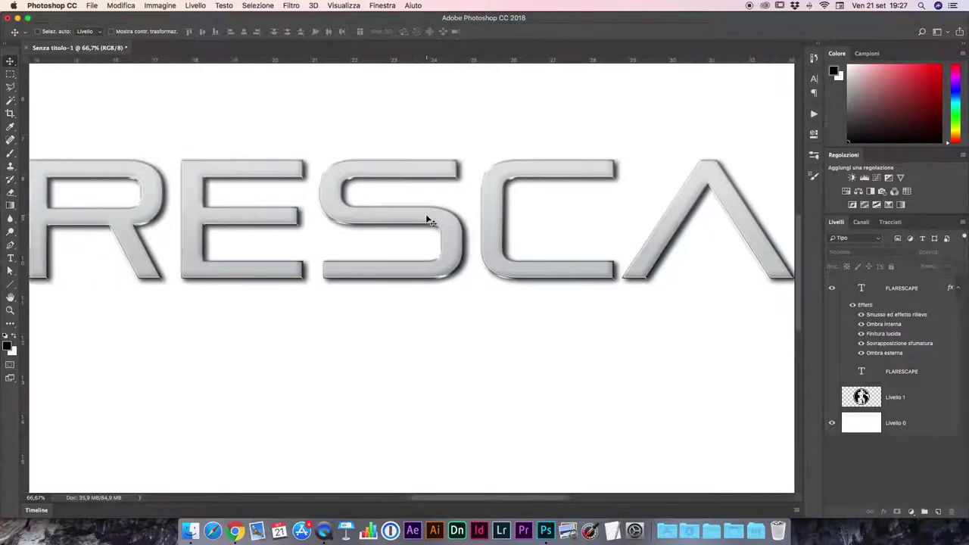
scroll(428, 220, "left", 2)
scroll(428, 219, "left", 2)
scroll(428, 220, "left", 2)
scroll(428, 219, "left", 2)
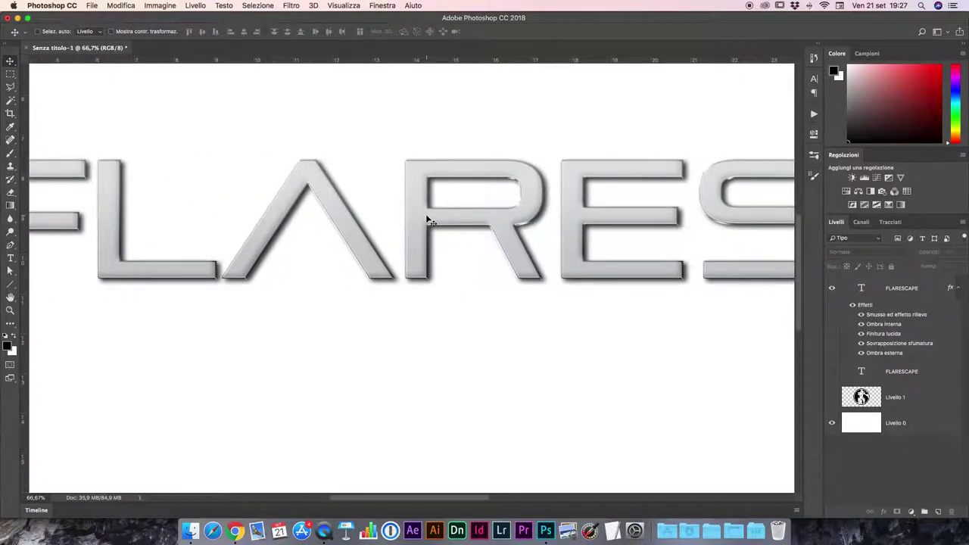
scroll(427, 217, "left", 3)
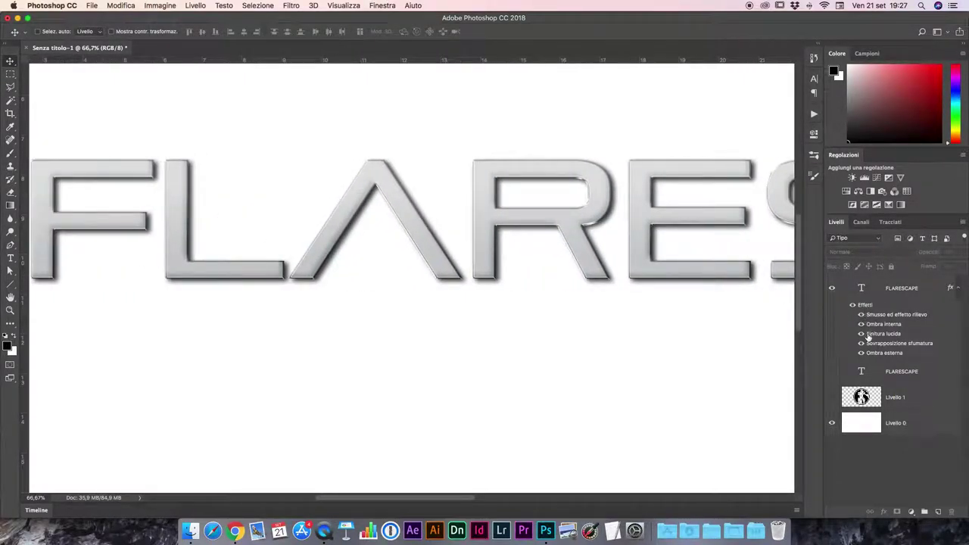
- Toggle the upper text's effects off and on to compare, then show the plain black copy beneath
left_click(850, 306)
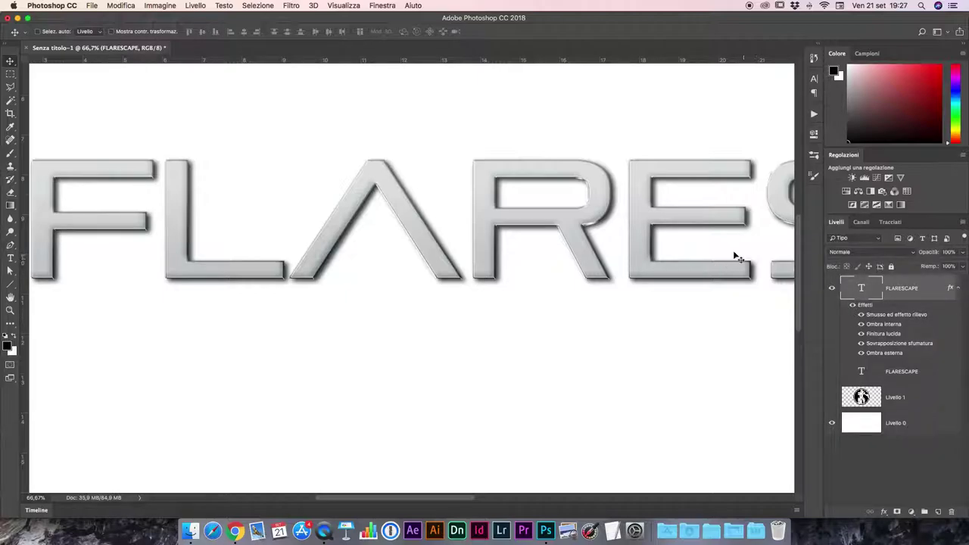
left_click(852, 305)
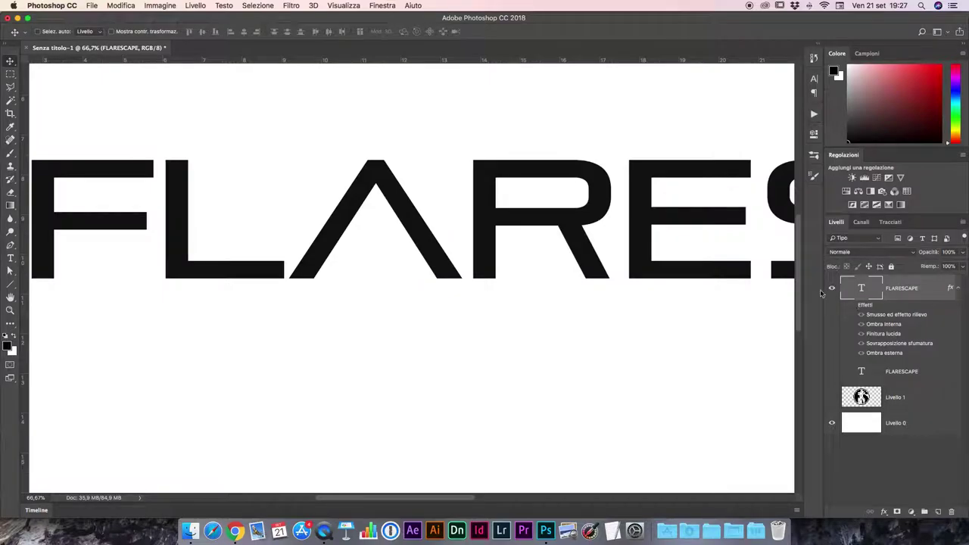
left_click(853, 305)
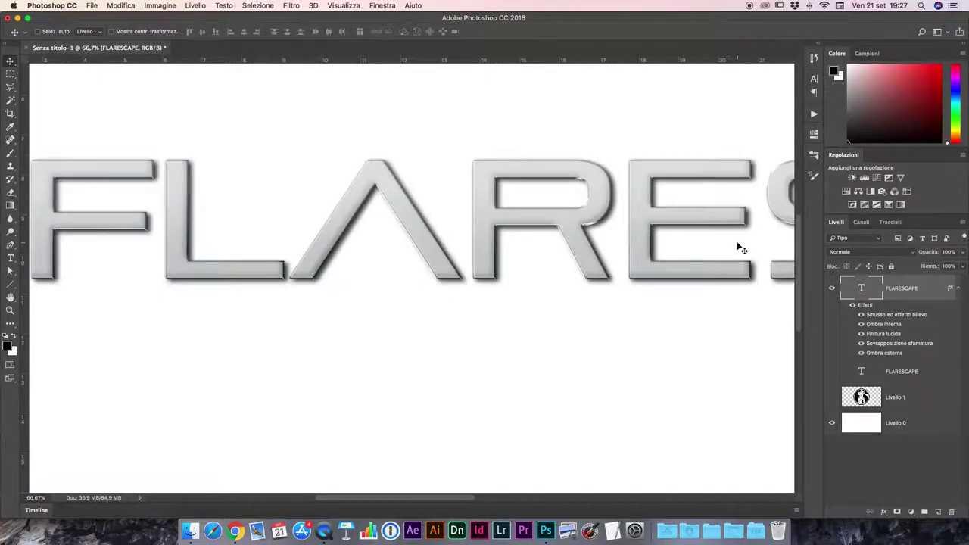
left_click(832, 371)
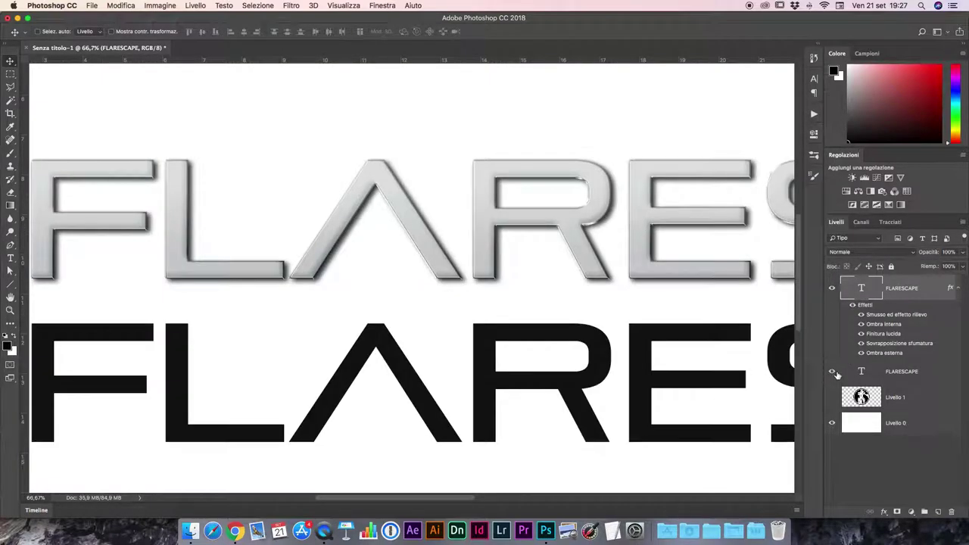
scroll(598, 297, "right", 10)
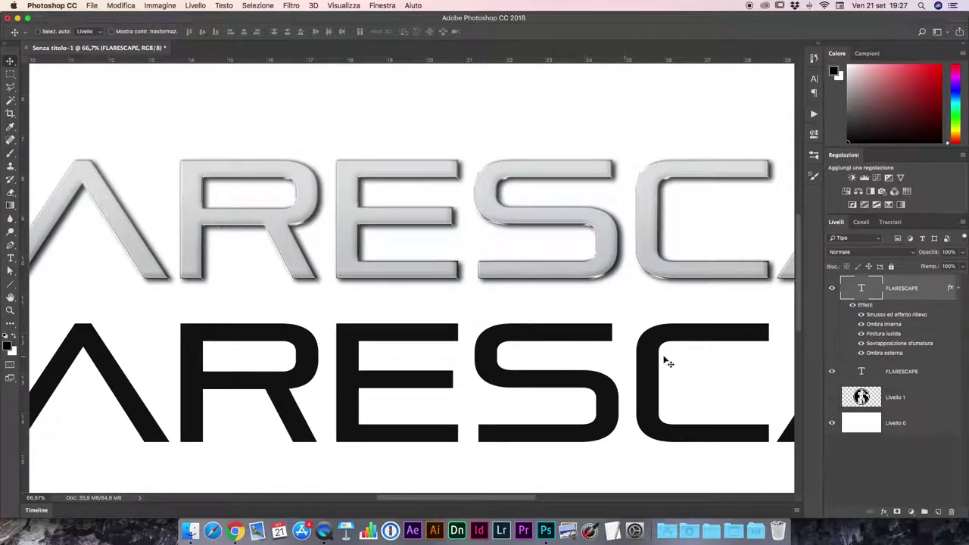
double_click(937, 371)
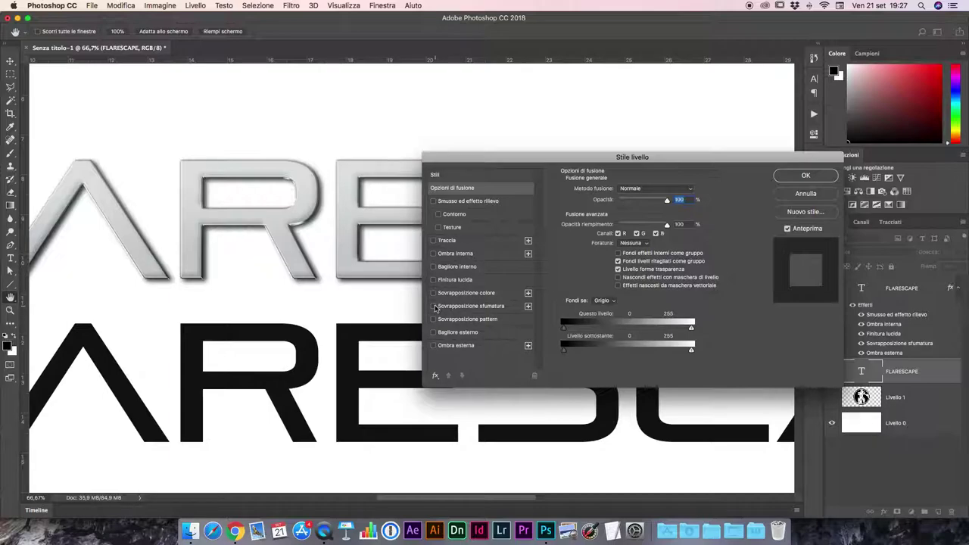
- Add a Sovrapposizione sfumatura using the Metallo gradient preset, with Scala raised to 77%
left_click(433, 306)
left_click(447, 307)
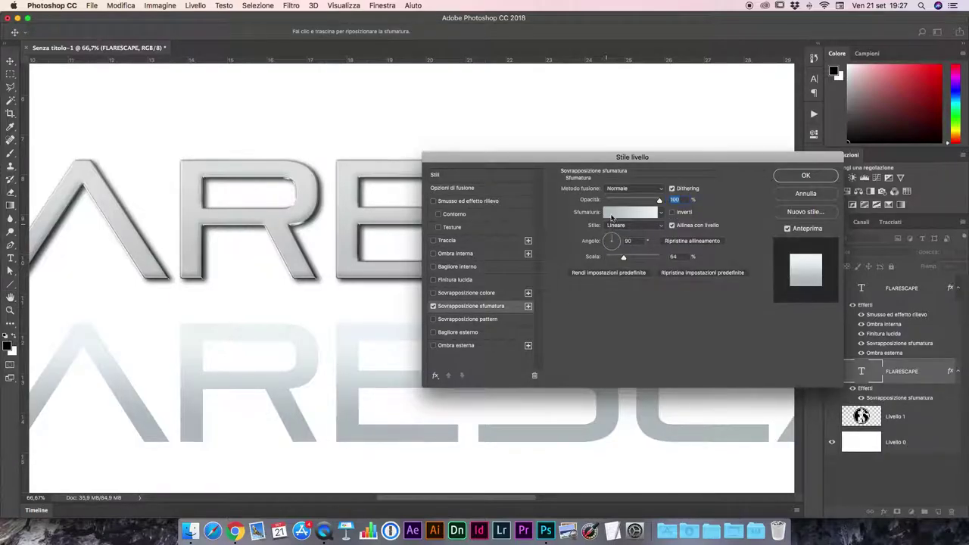
left_click(620, 212)
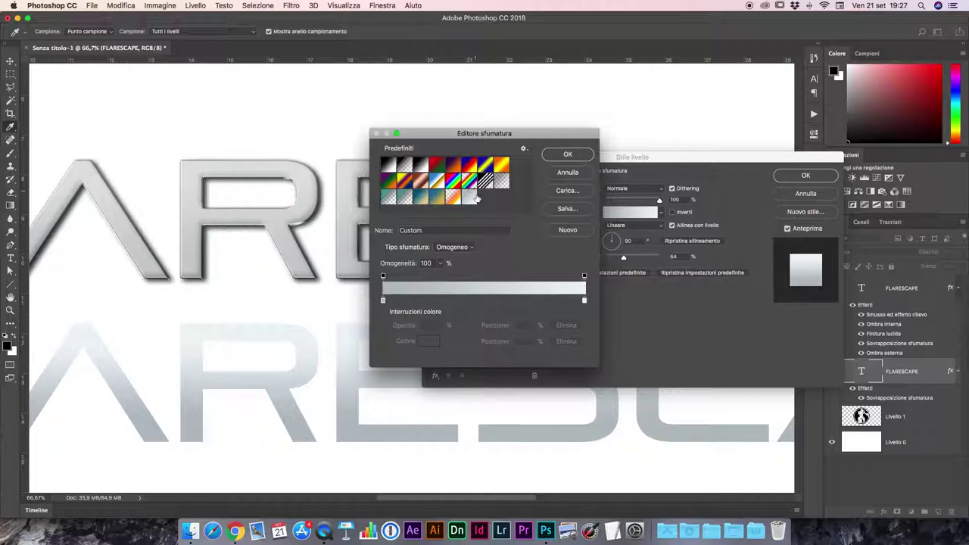
left_click(469, 196)
left_click(567, 155)
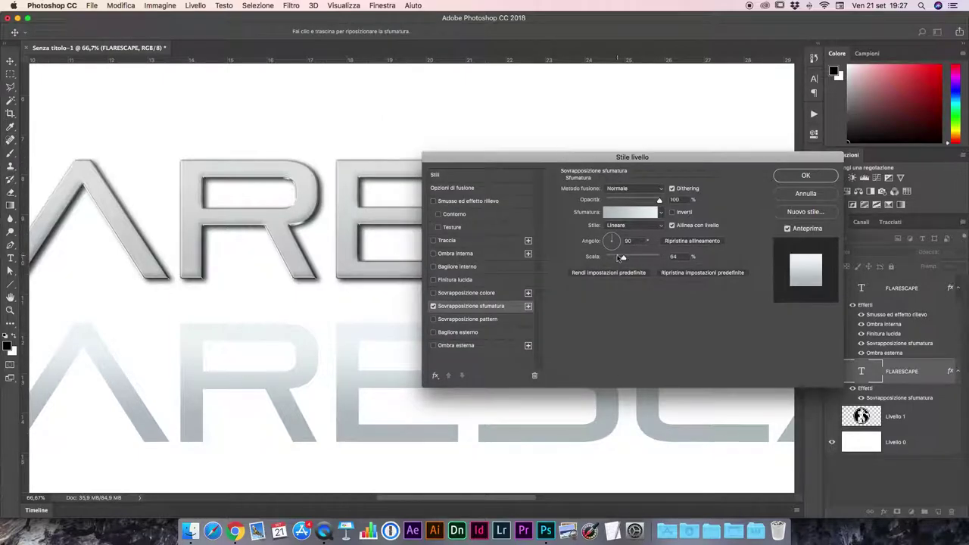
mouse_move(625, 260)
left_mouse_down()
mouse_move(638, 260)
mouse_move(629, 260)
left_mouse_up()
- Turn on gradient dithering and add a drop shadow, toggling it to compare
left_click(673, 188)
left_click(445, 347)
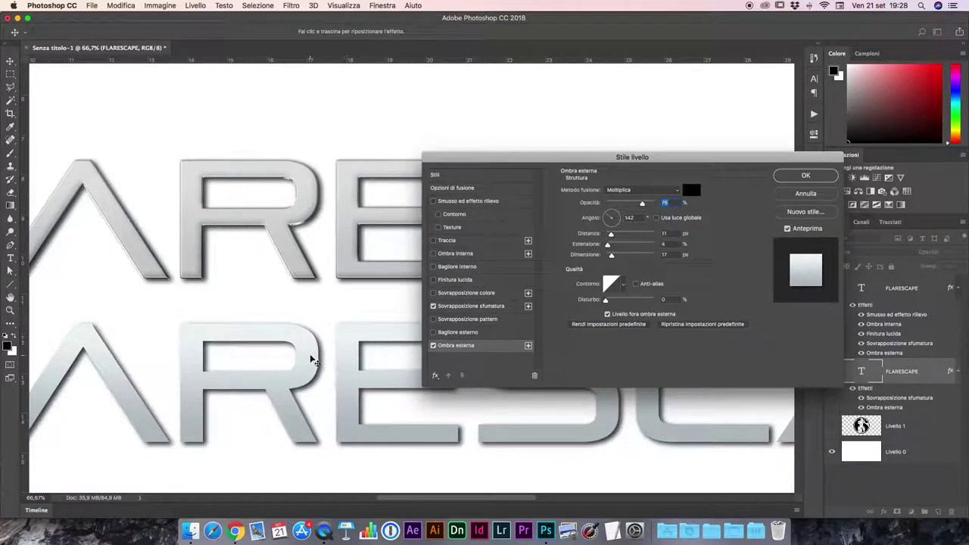
left_click(432, 346)
left_click(432, 346)
left_click(433, 346)
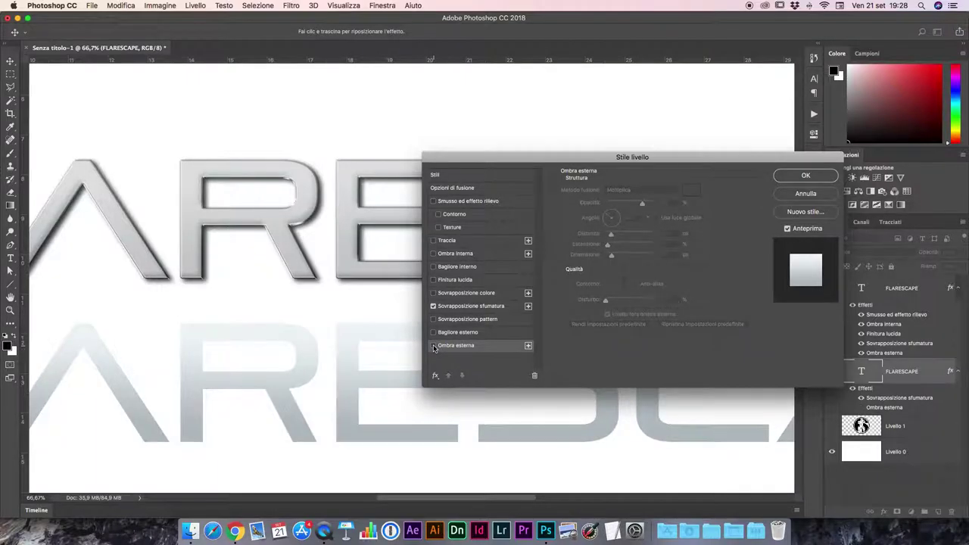
left_click(434, 347)
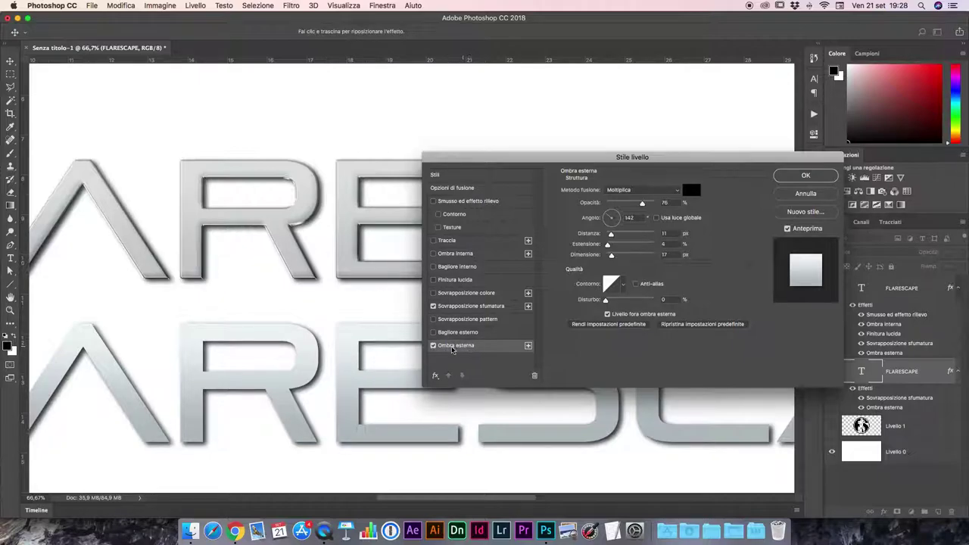
- Set the drop shadow to 56% opacity, 144° angle, 22 px distance, spread 3, size 18
mouse_move(354, 352)
left_mouse_down()
mouse_move(364, 358)
mouse_move(354, 356)
left_mouse_up()
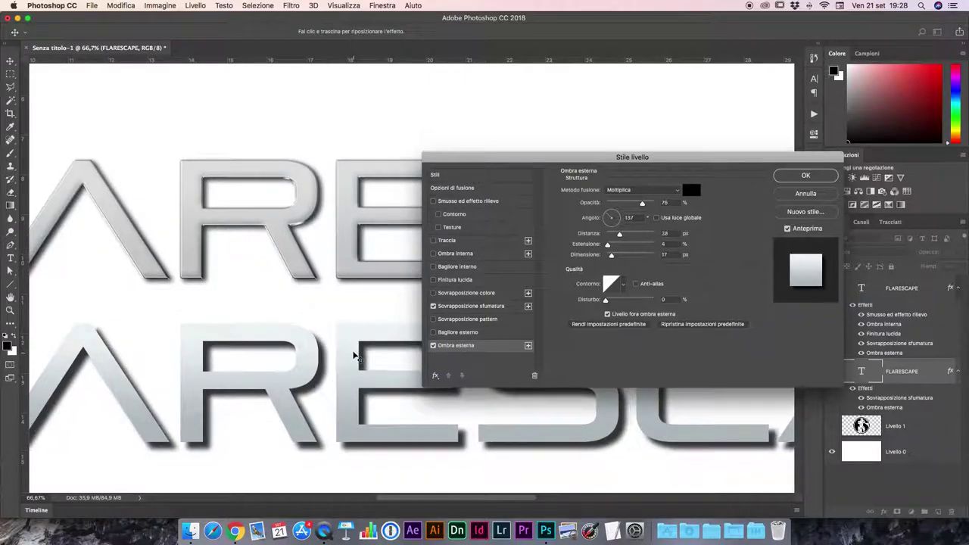
left_click_drag(354, 356, 352, 355)
left_click_drag(642, 204, 633, 204)
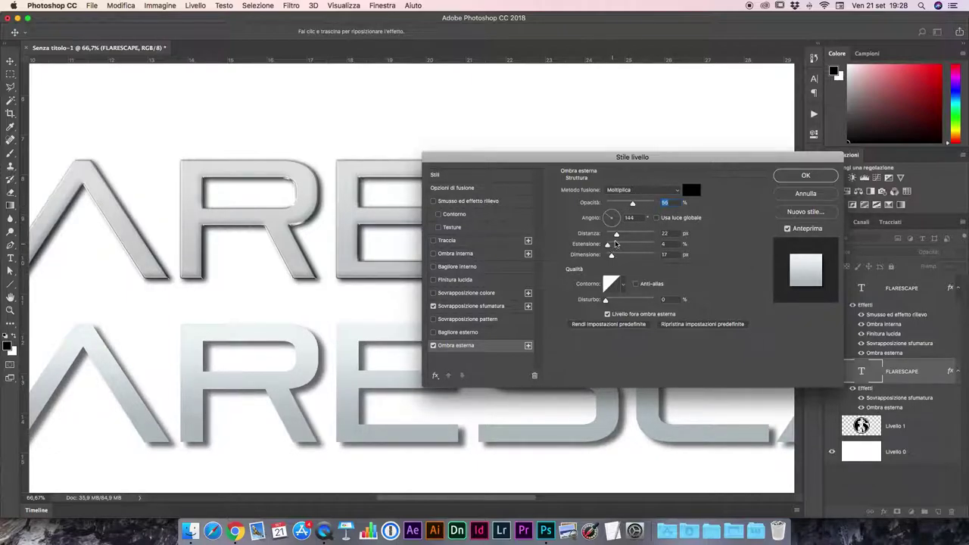
mouse_move(607, 243)
left_mouse_down()
mouse_move(625, 248)
mouse_move(608, 246)
mouse_move(614, 259)
left_mouse_up()
left_click(449, 254)
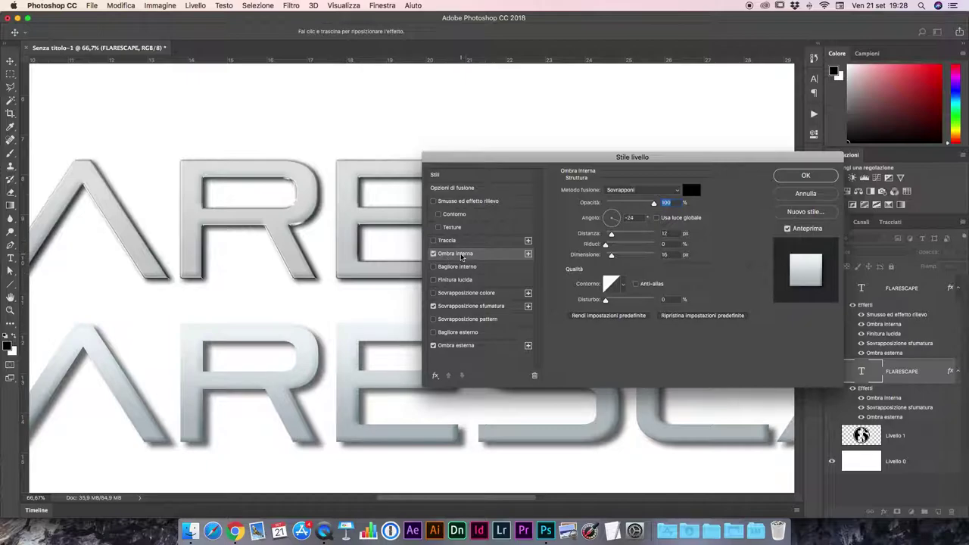
- Drag the Sovrapponi inner shadow into place at 0° angle, 5 px distance, 16 px size
left_click_drag(310, 373, 311, 382)
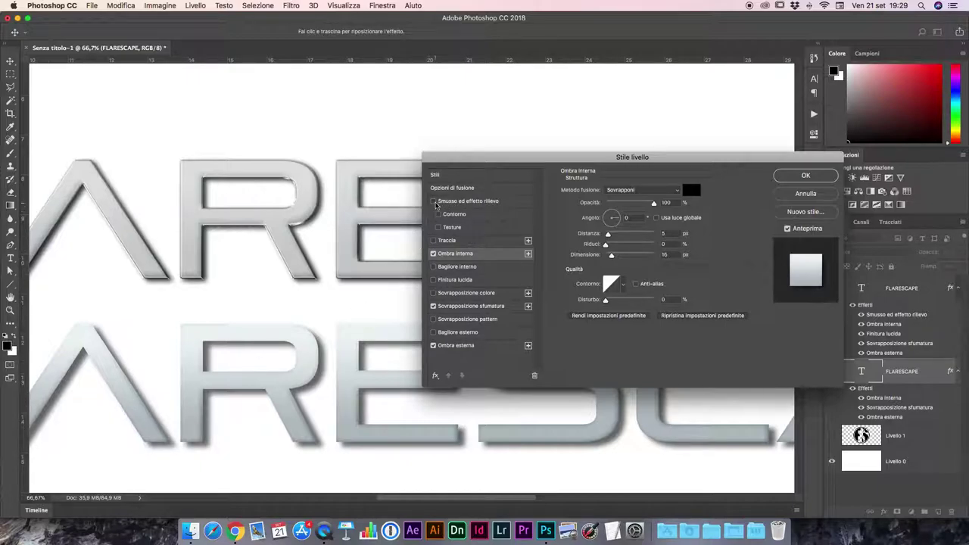
- Add Bevel and Emboss to the lower text, zoom to 100%, and try the linear gloss contour
left_click(434, 203)
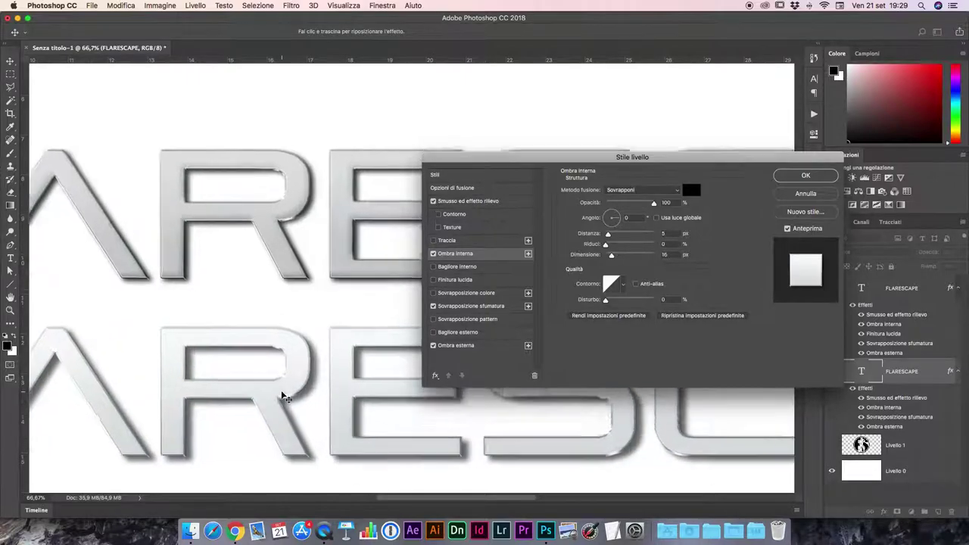
key("ctrl+plus")
scroll(292, 367, "down", 3)
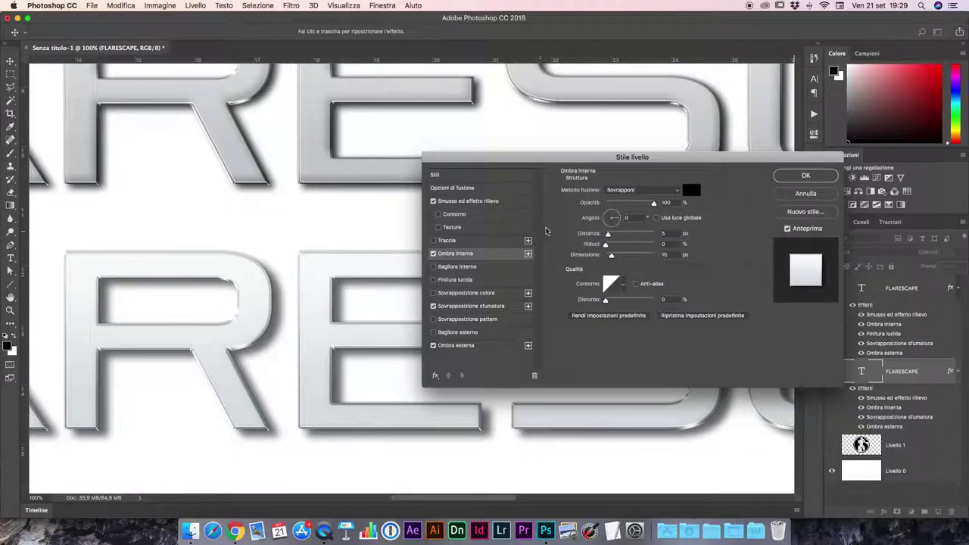
left_click(459, 202)
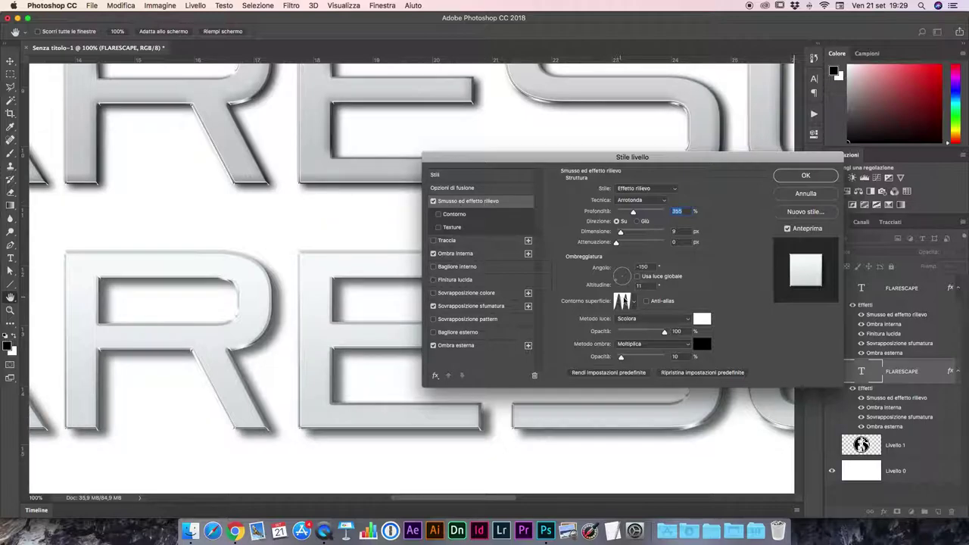
left_click(634, 303)
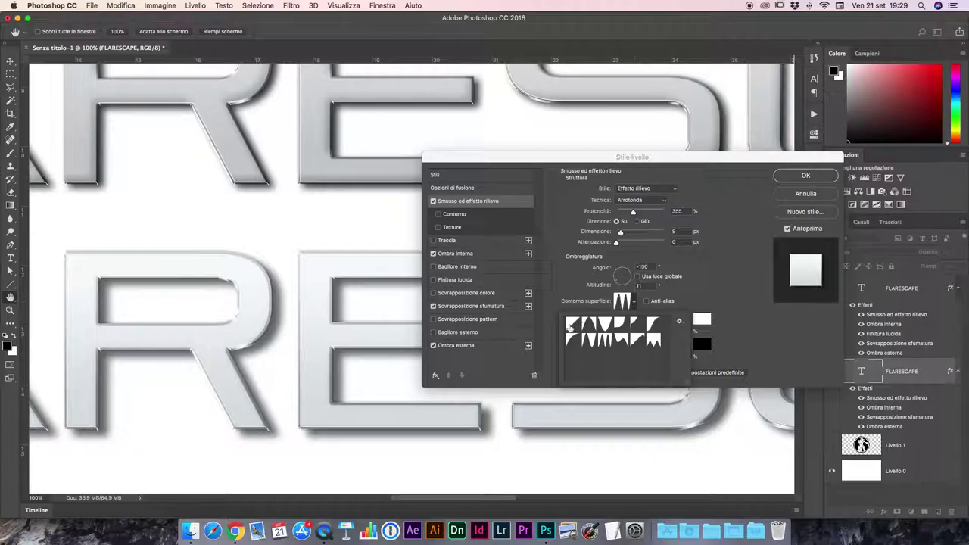
left_click(572, 325)
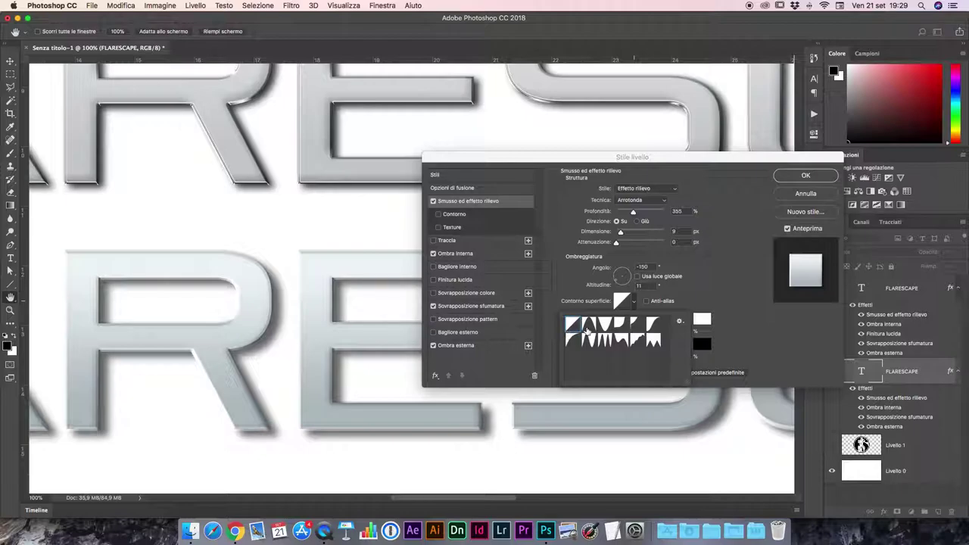
left_click(574, 341)
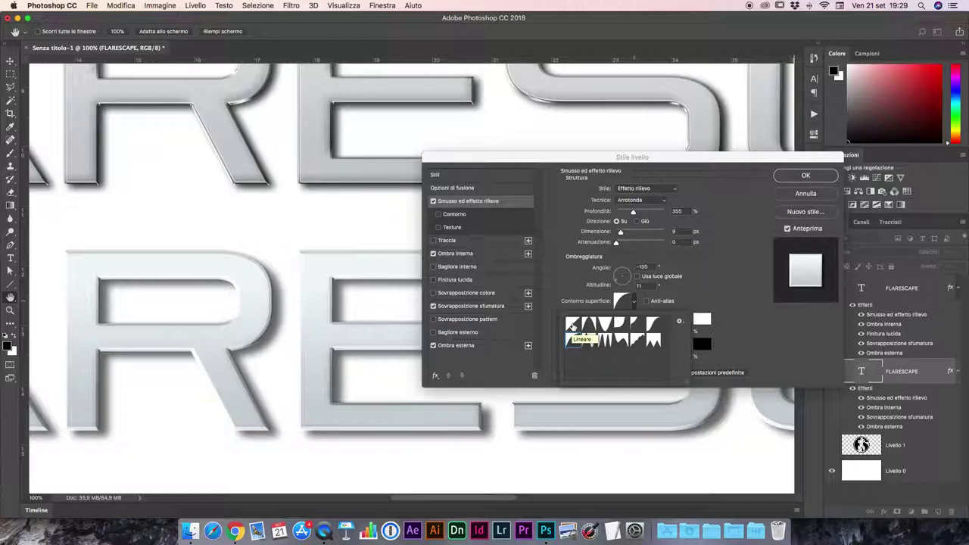
left_click(573, 326)
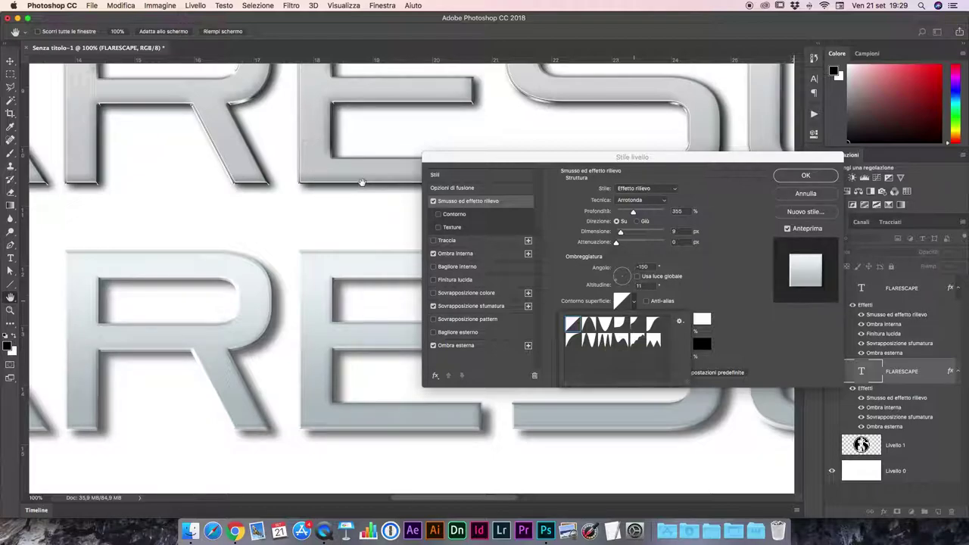
- Settle on the Ring gloss contour and enlarge the bevel size to 13 px
left_click(605, 340)
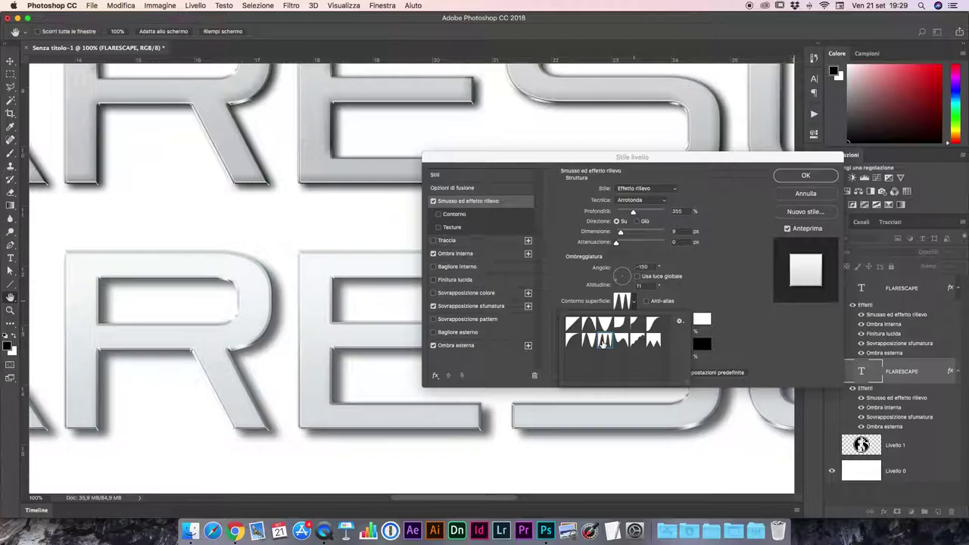
left_click(603, 341)
left_click(590, 341)
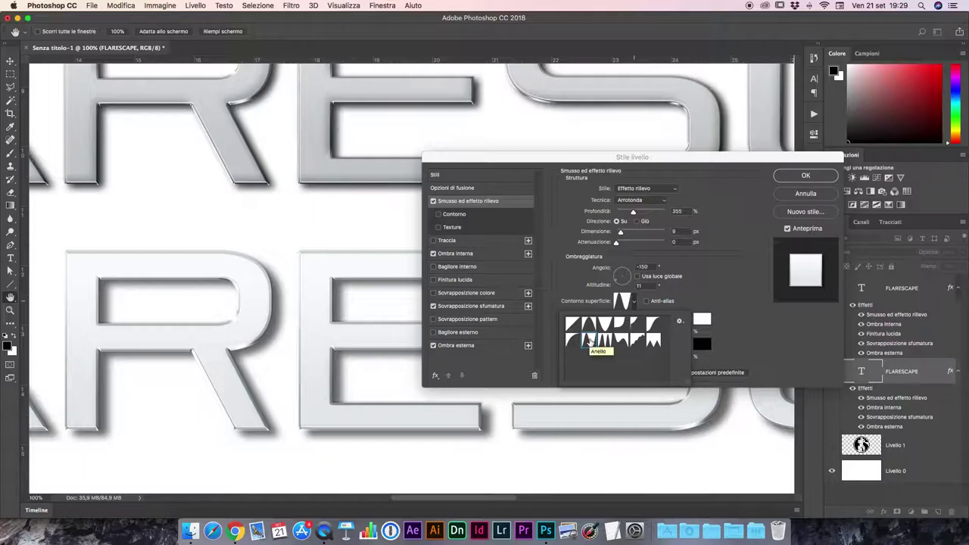
left_click(603, 342)
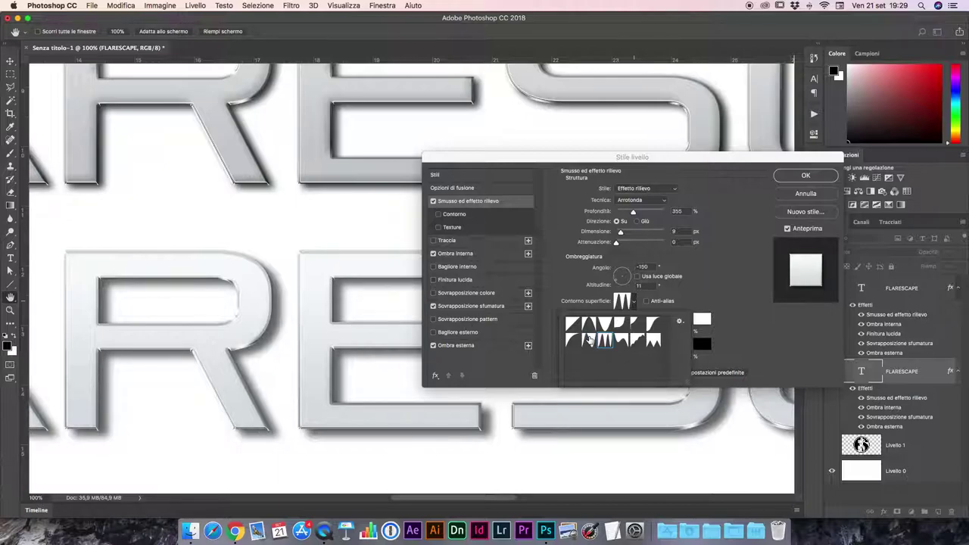
left_click(587, 342)
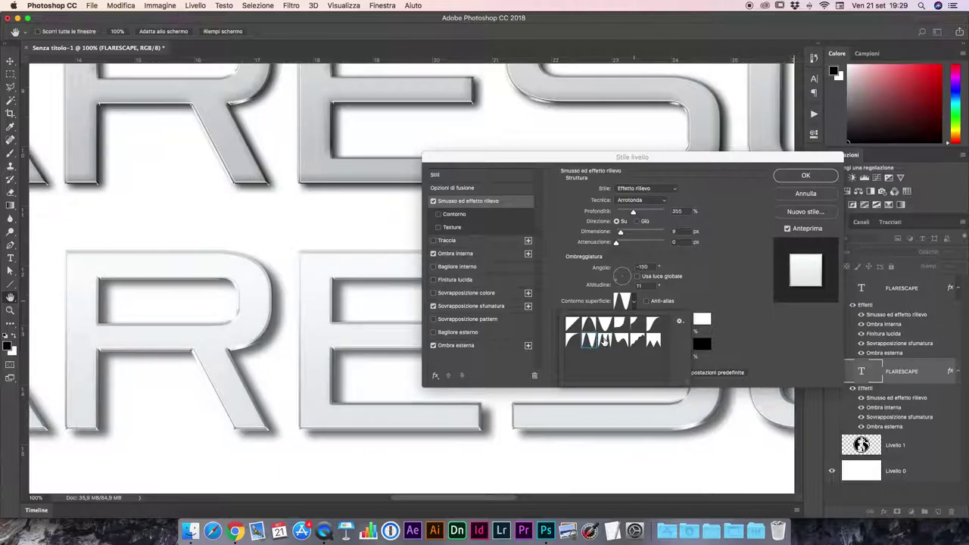
left_click(605, 342)
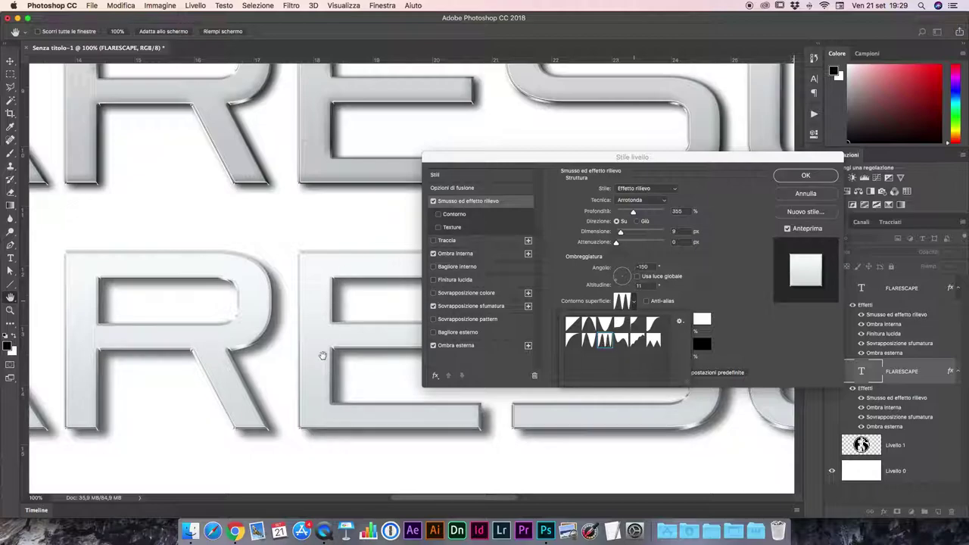
left_click(716, 281)
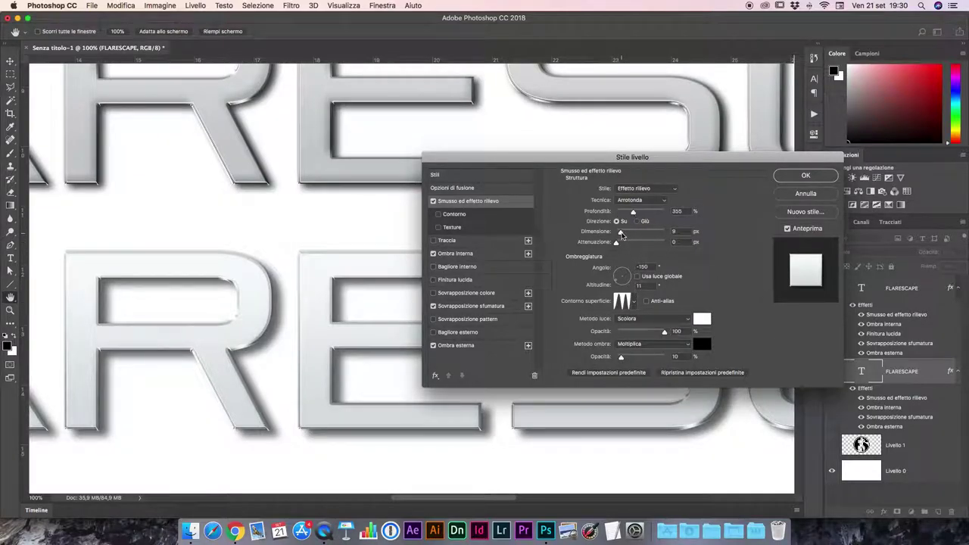
left_click_drag(622, 235, 626, 215)
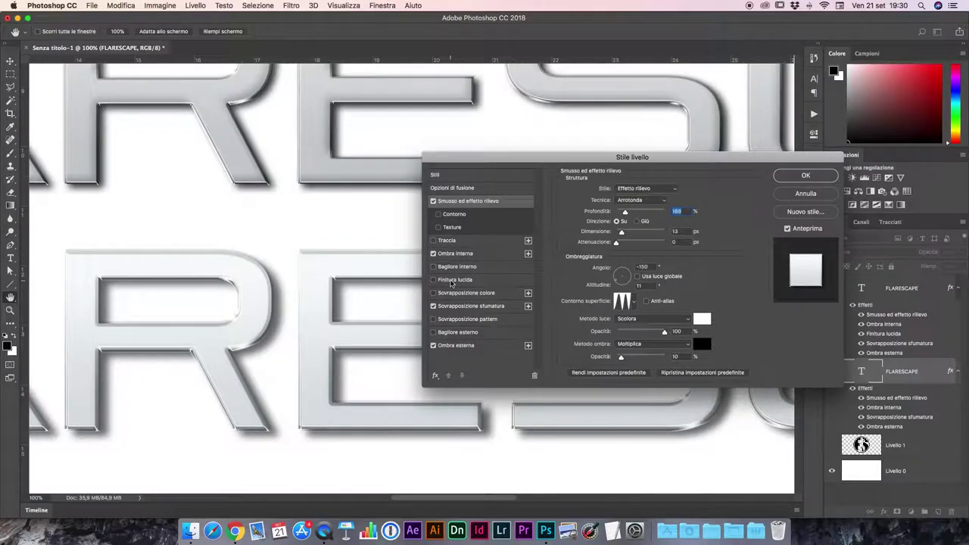
left_click(452, 281)
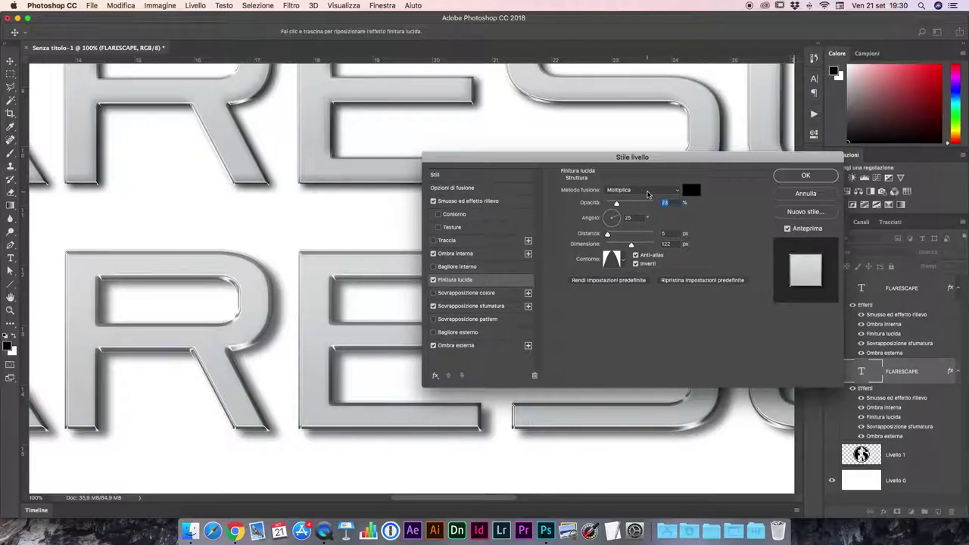
- Set the Satin opacity to about 21% with the cone contour, then apply the layer style
left_click_drag(617, 206, 615, 207)
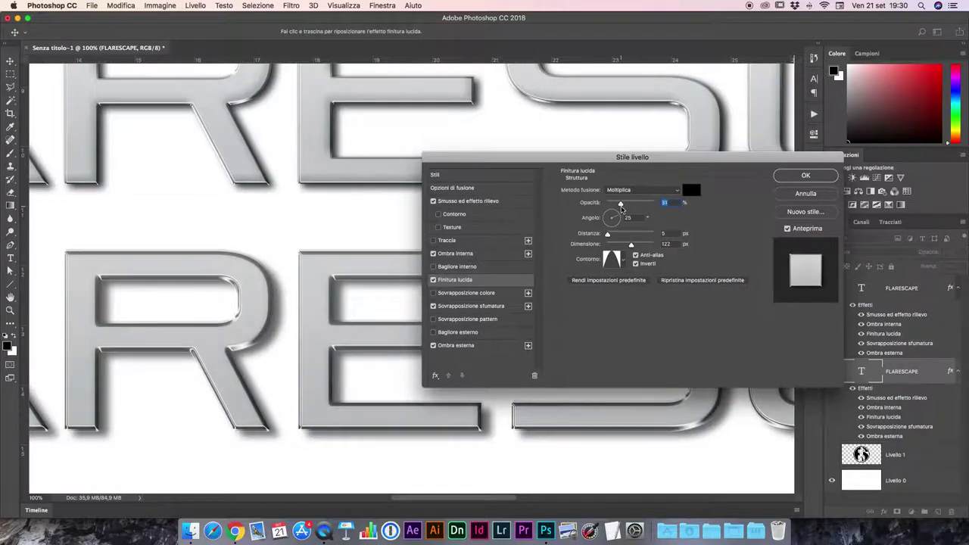
left_click_drag(616, 206, 621, 209)
left_click_drag(622, 209, 617, 206)
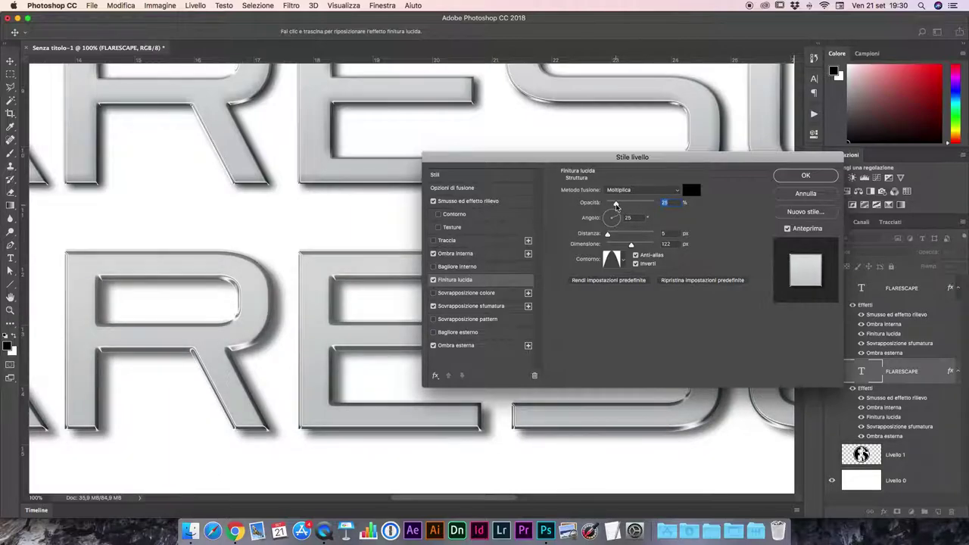
left_click(624, 260)
left_click(562, 286)
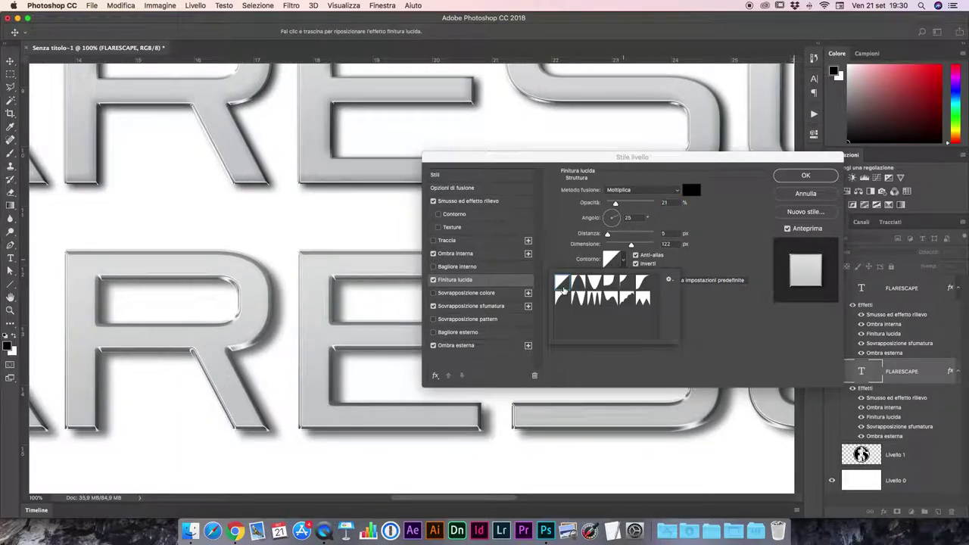
left_click(579, 285)
left_click(714, 226)
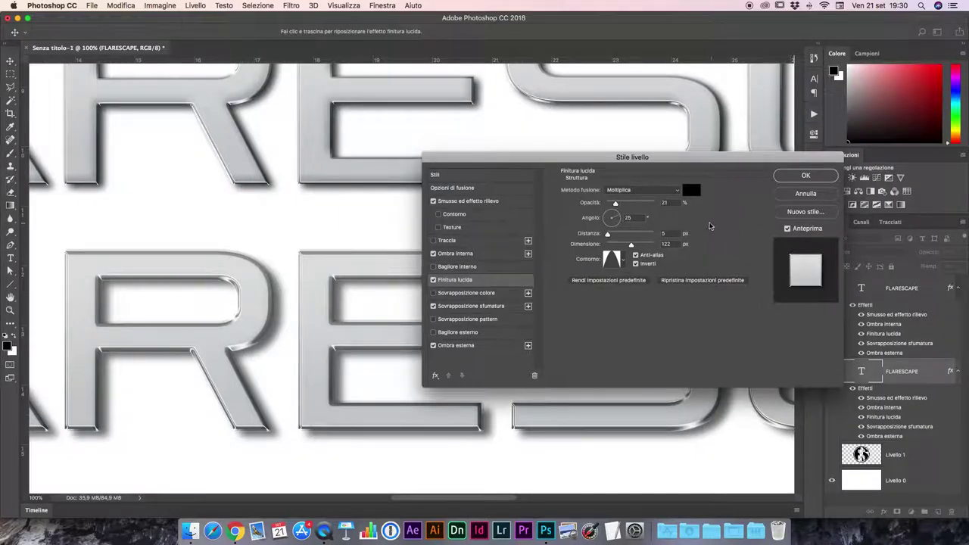
left_click(807, 176)
scroll(398, 265, "right", 3)
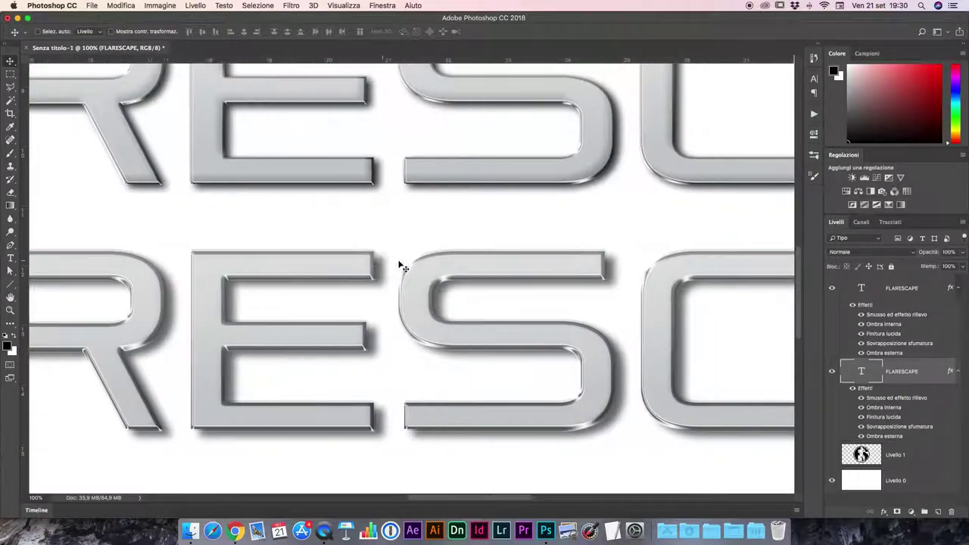
- Pan across the lettering, then reduce the text's bevel size to 8 px and apply it
scroll(398, 265, "right", 3)
scroll(398, 265, "right", 5)
scroll(400, 264, "right", 2)
scroll(400, 263, "right", 5)
scroll(401, 263, "right", 3)
scroll(402, 265, "left", 3)
scroll(402, 264, "left", 3)
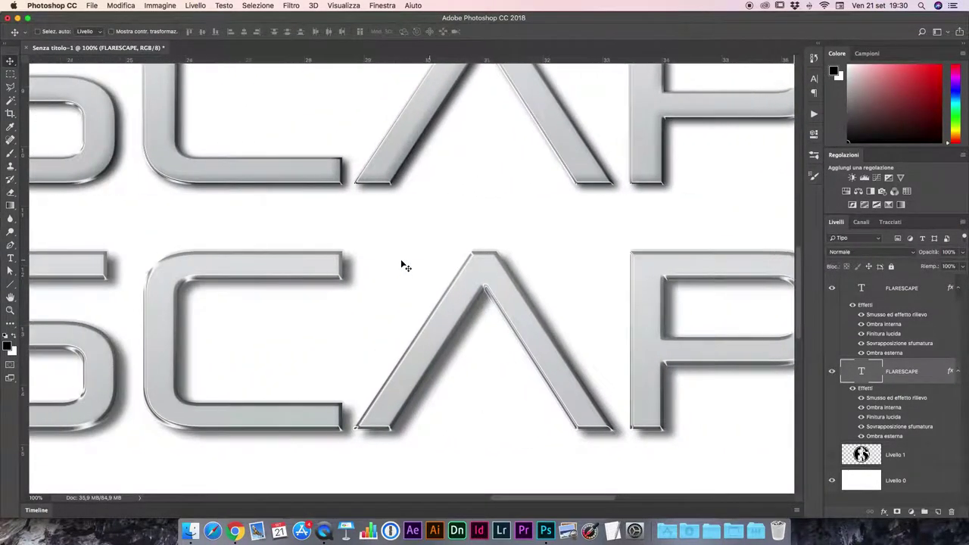
scroll(402, 264, "left", 3)
scroll(402, 264, "left", 3)
scroll(402, 264, "left", 5)
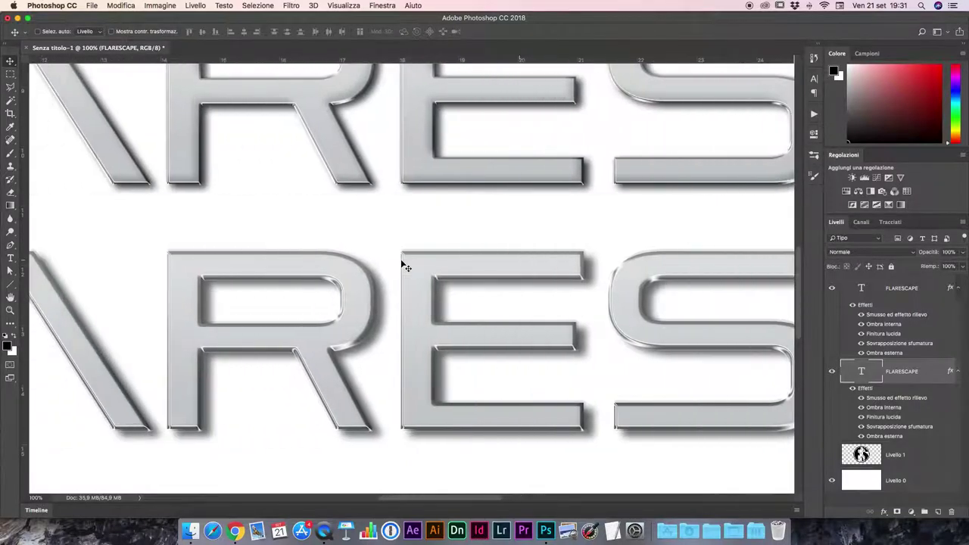
double_click(894, 398)
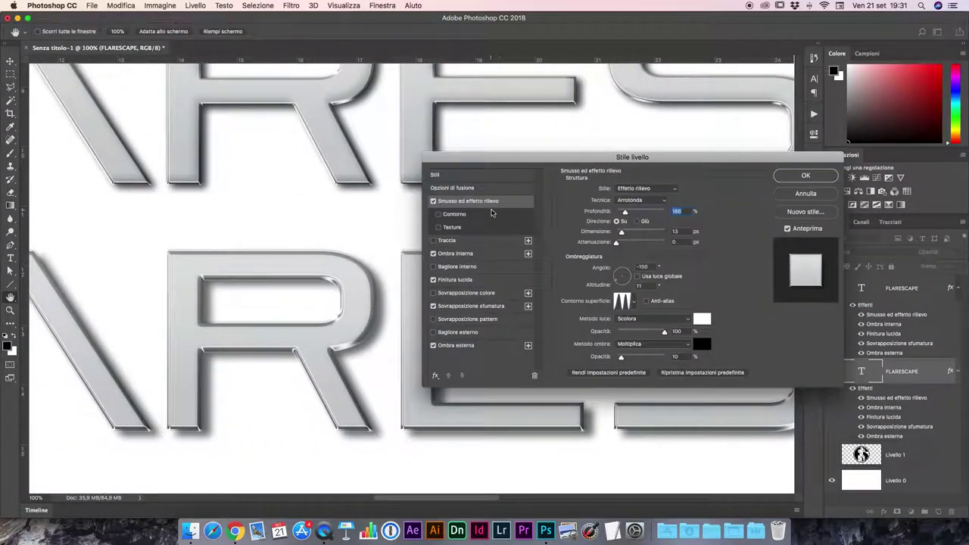
left_click_drag(621, 232, 623, 234)
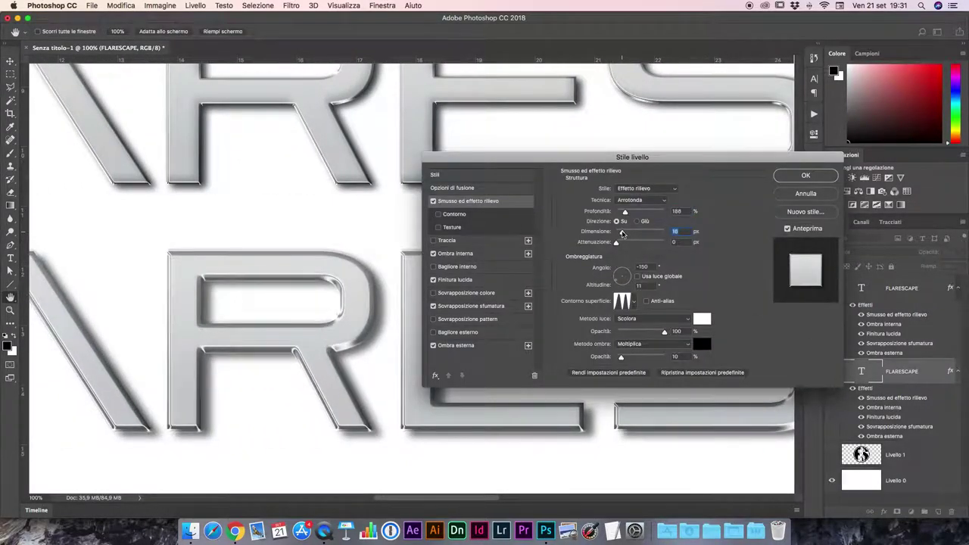
left_click_drag(621, 234, 620, 234)
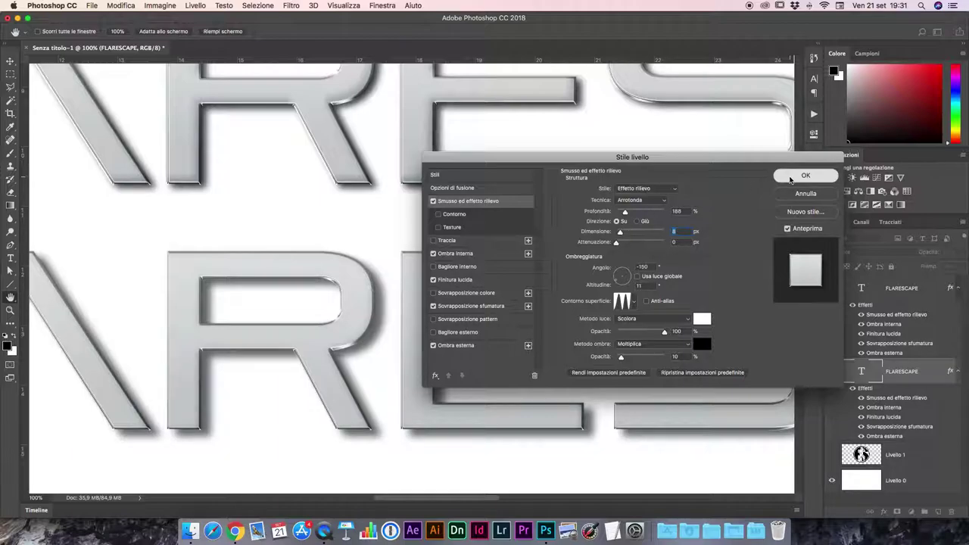
left_click(805, 175)
- Reopen the lower FLARESCAPE copy's Satin effect settings
scroll(498, 222, "up", 3)
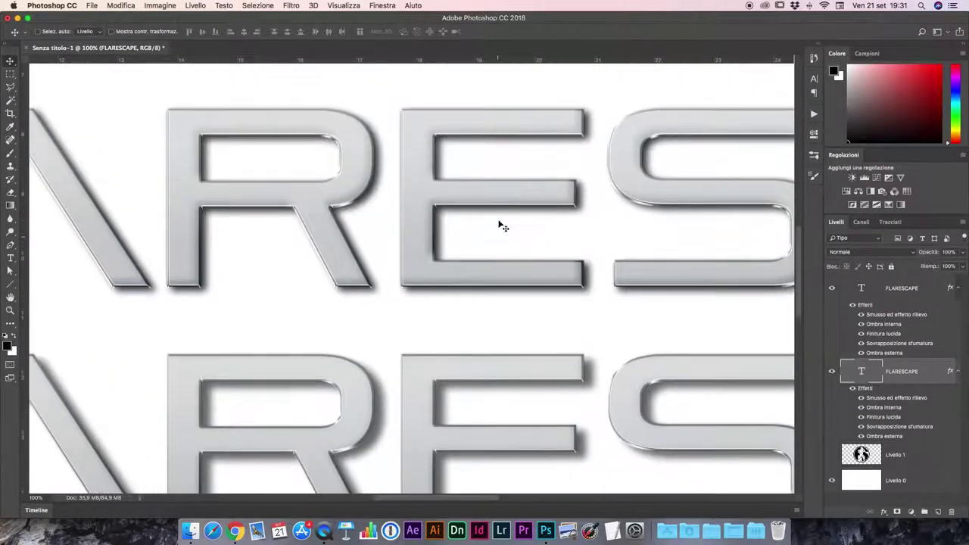
scroll(497, 222, "down", 3)
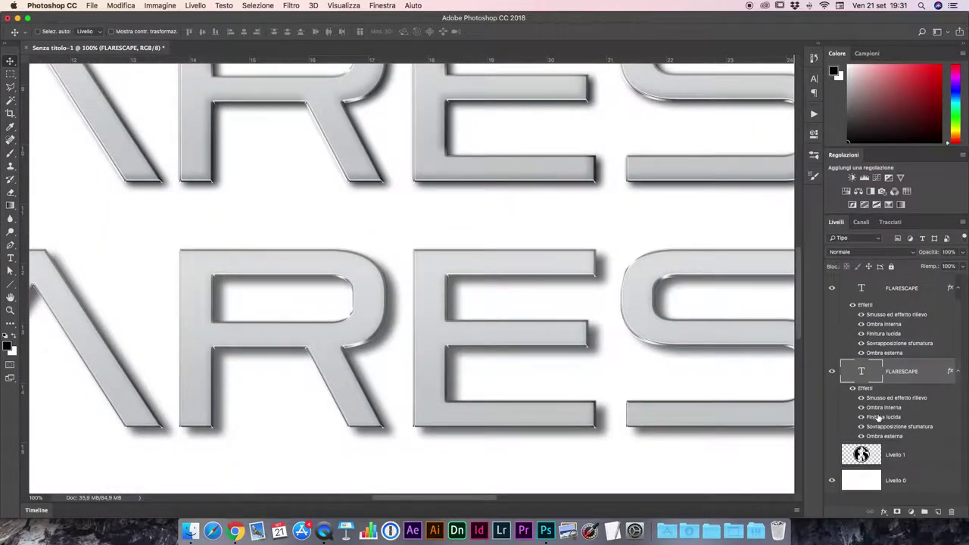
double_click(878, 417)
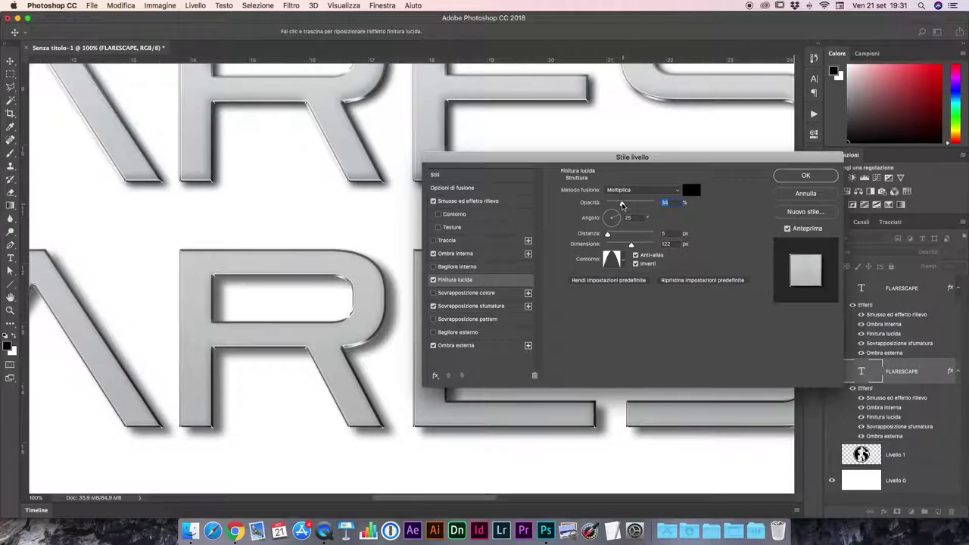
- Apply the Satin change and reduce the gradient overlay scale to about 68%
left_click(806, 175)
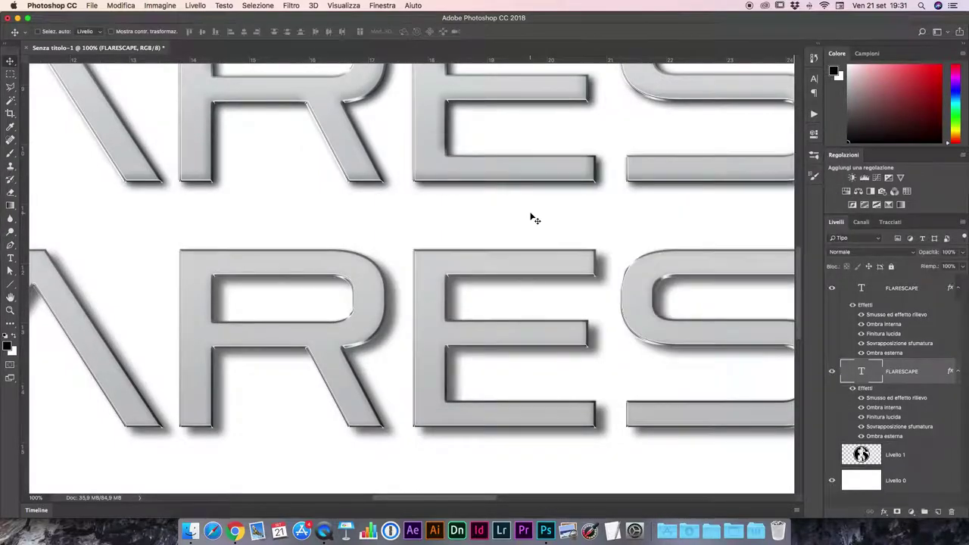
scroll(530, 219, "up", 3)
scroll(521, 243, "down", 1)
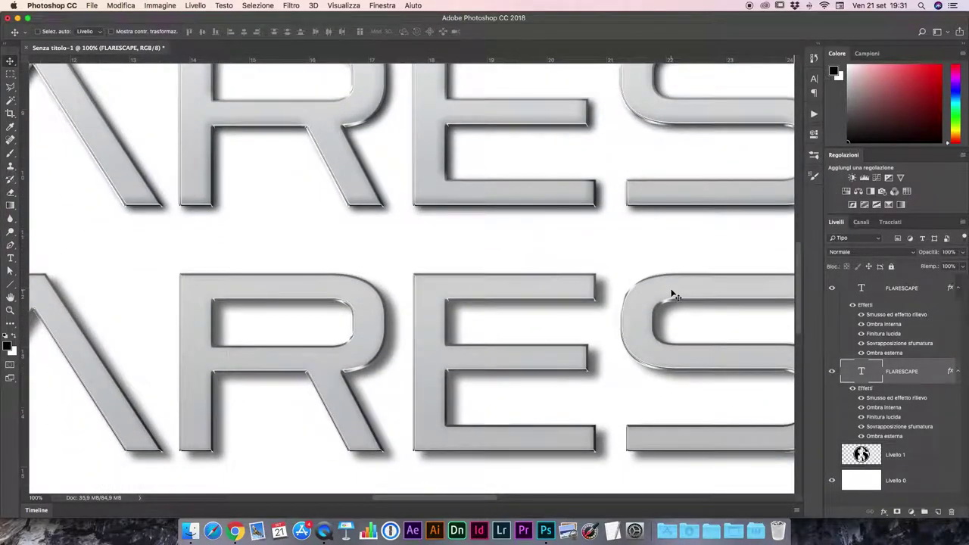
double_click(897, 428)
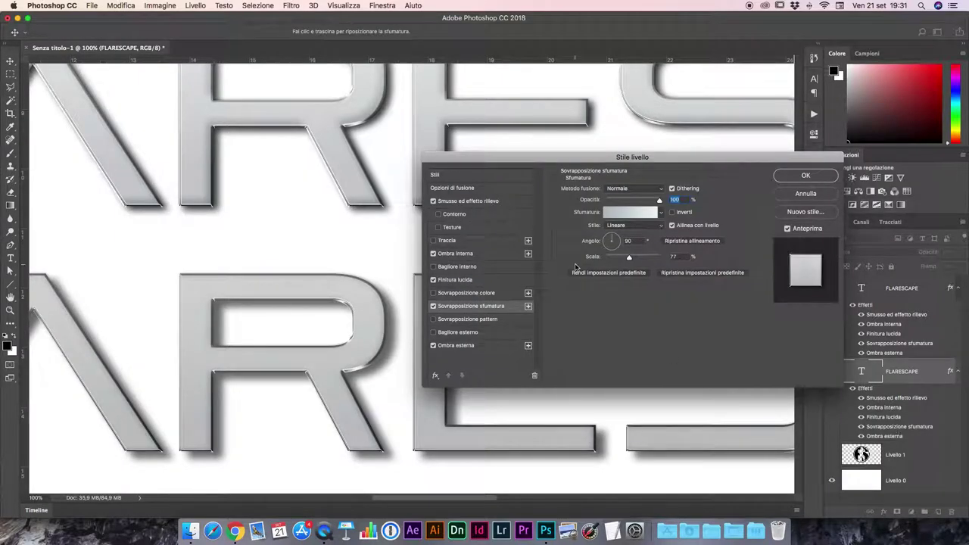
left_click_drag(630, 258, 623, 259)
- Add an anti-aliased Contour to the bevel and apply the updated style
left_click(492, 202)
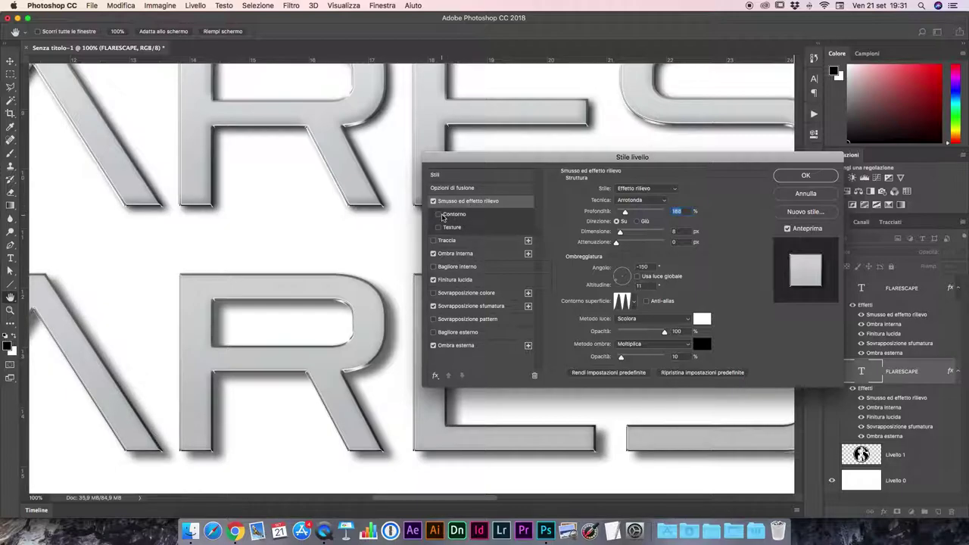
left_click(450, 217)
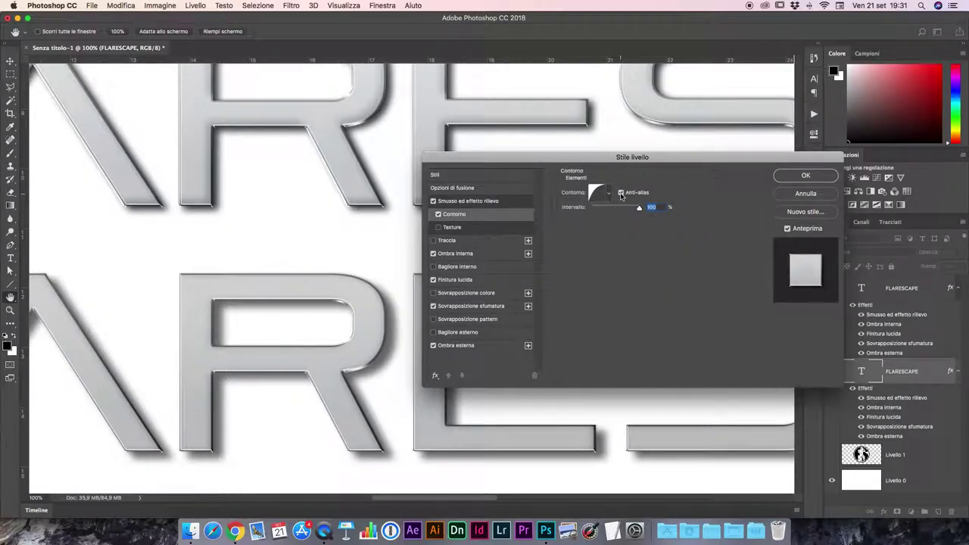
left_click(621, 195)
left_click(481, 201)
left_click(788, 177)
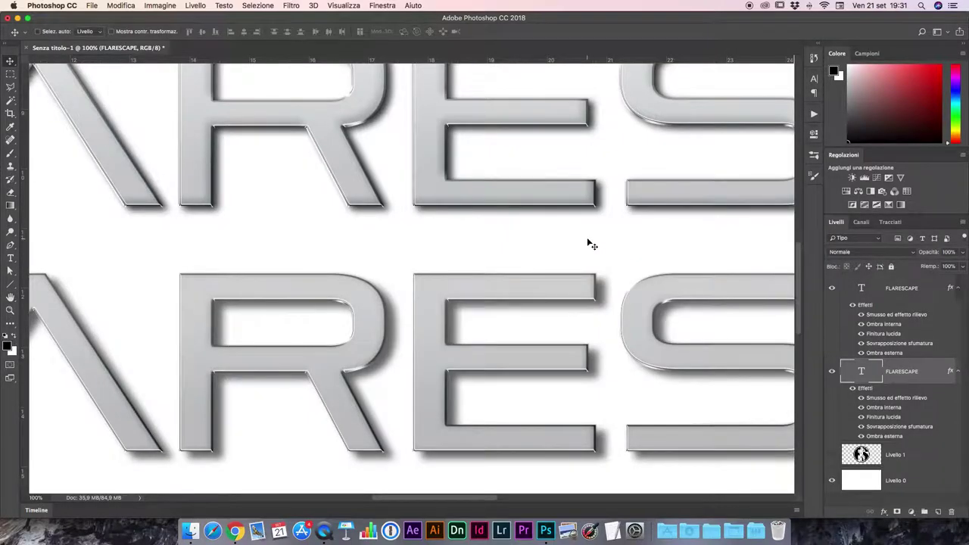
- Zoom out and fit the whole document on screen
key("super+minus")
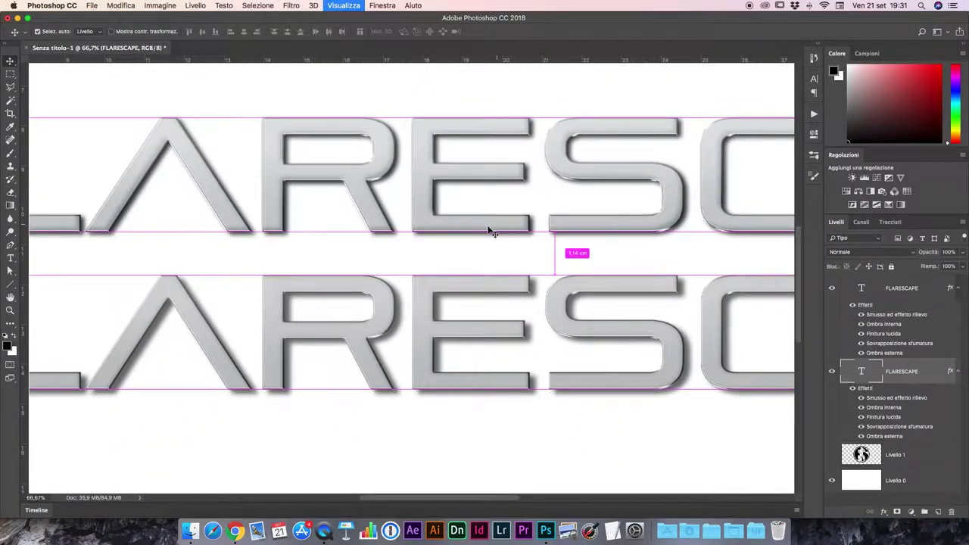
key("super+minus")
key("super+minus")
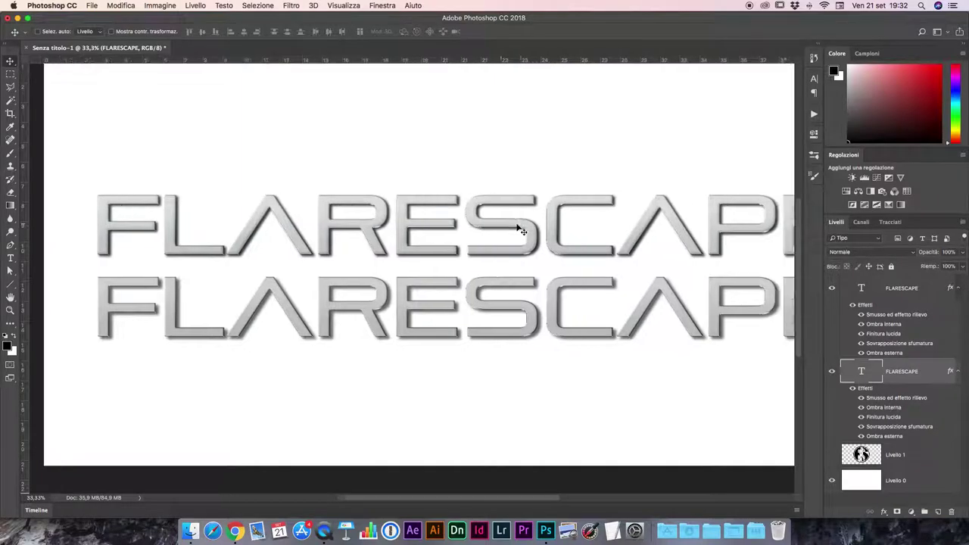
scroll(521, 229, "right", 5)
scroll(521, 229, "left", 2)
scroll(521, 229, "left", 3)
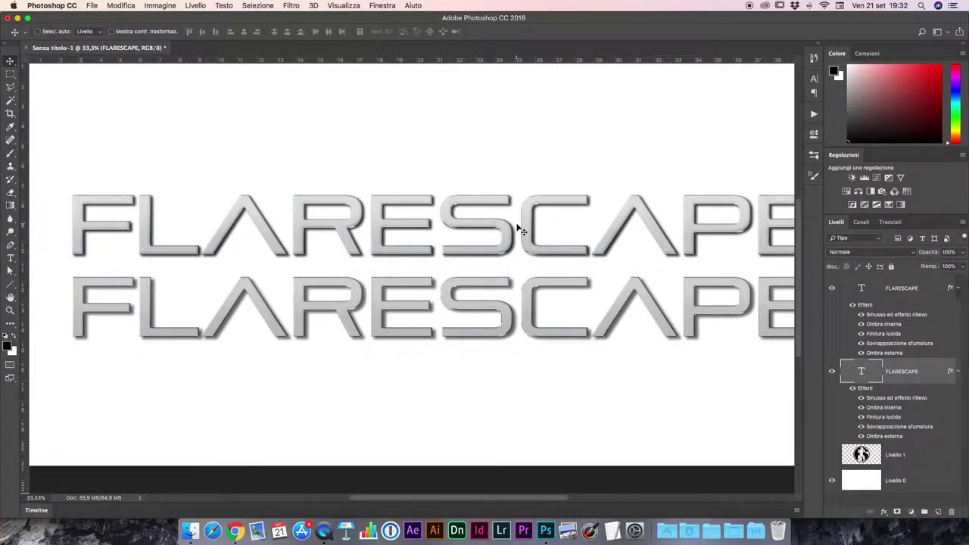
key("super+0")
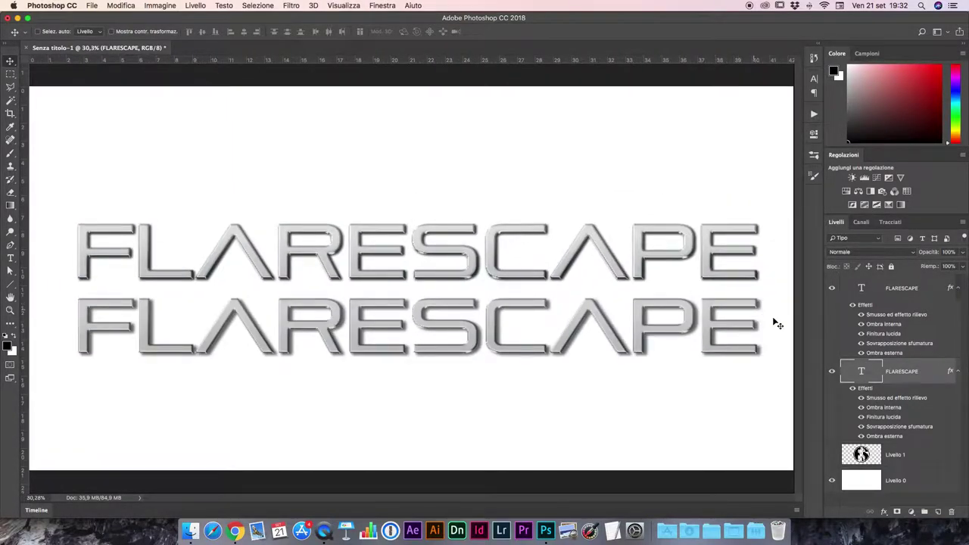
- Hide the upper FLARESCAPE text, show Livello 1, and Alt-drag the chrome effects onto it
left_click(832, 289)
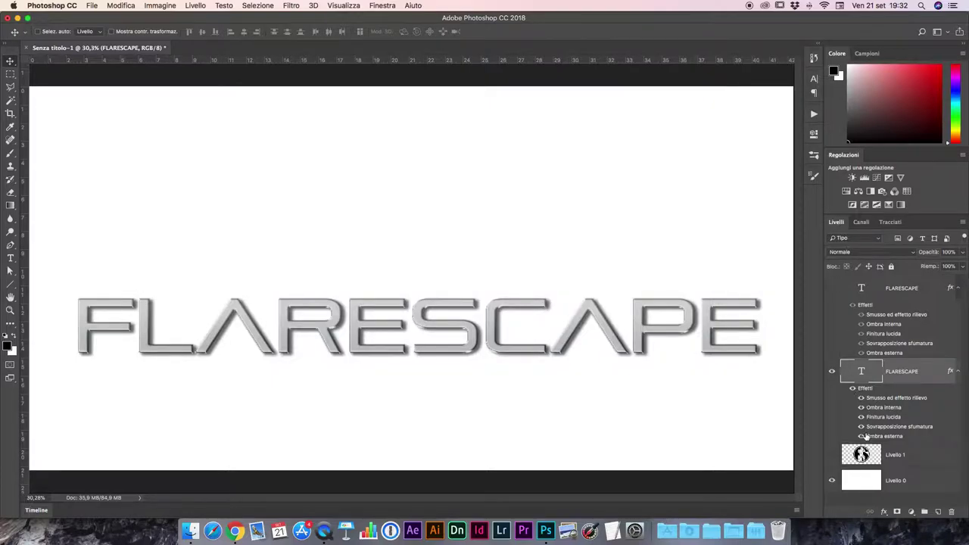
left_click(832, 454)
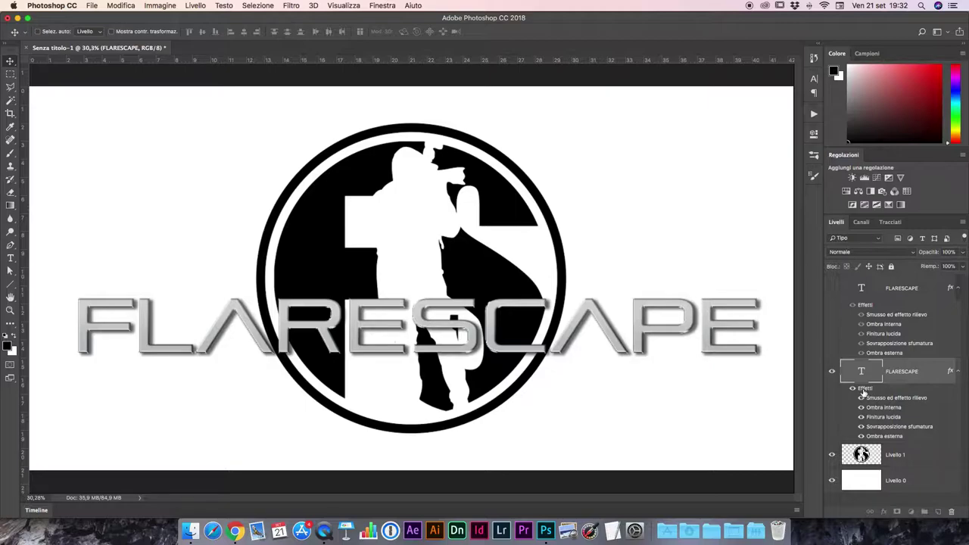
left_click_drag(864, 392, 866, 454)
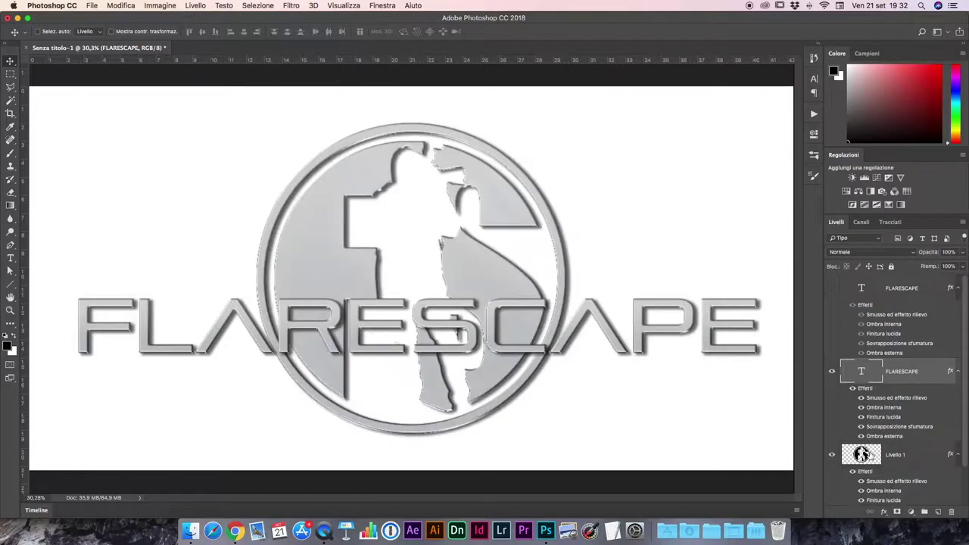
- Hide the remaining FLARESCAPE text and zoom in on the logo's top edge
left_click(832, 371)
key("super+plus")
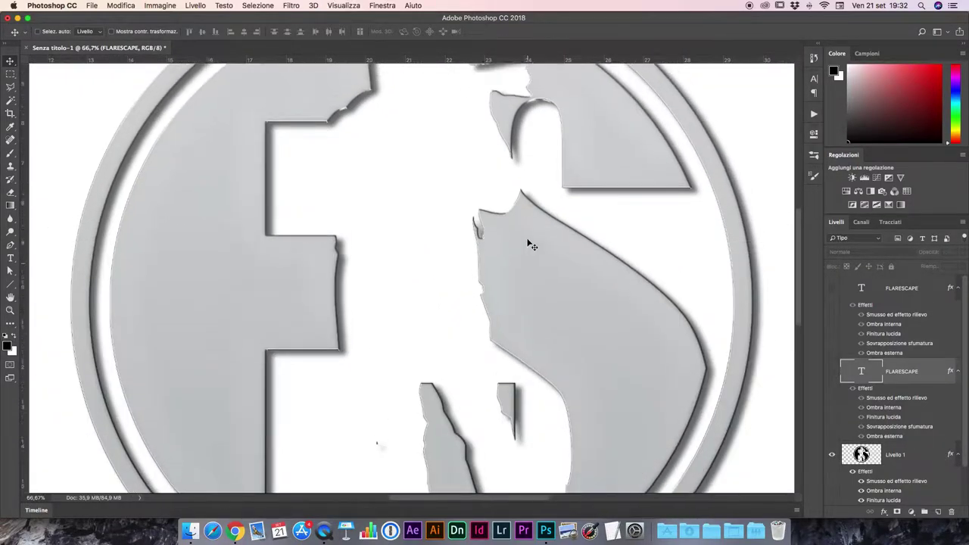
scroll(532, 246, "up", 3)
key("super+plus")
key("super+plus")
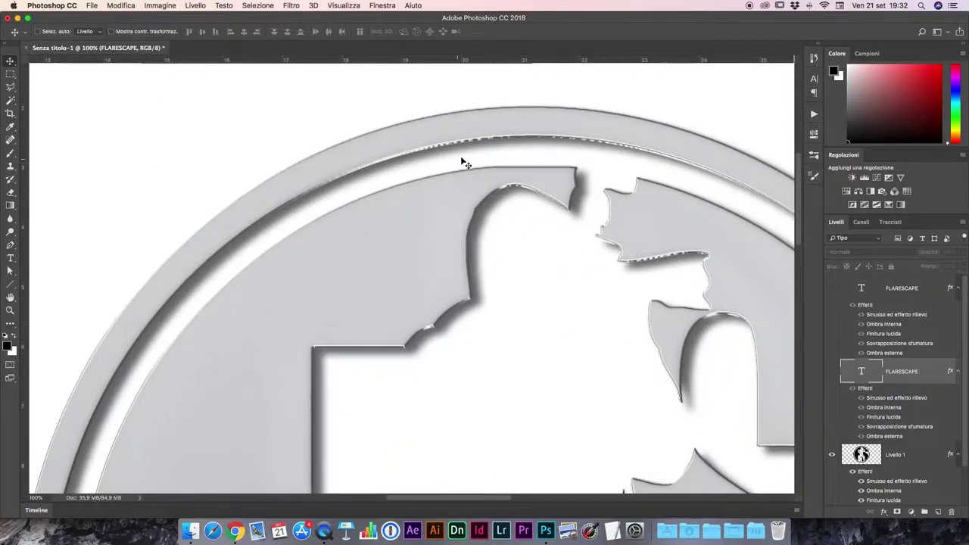
- Set the logo's Smusso ed effetto rilievo to 115% depth and 10 px size
left_click(890, 482)
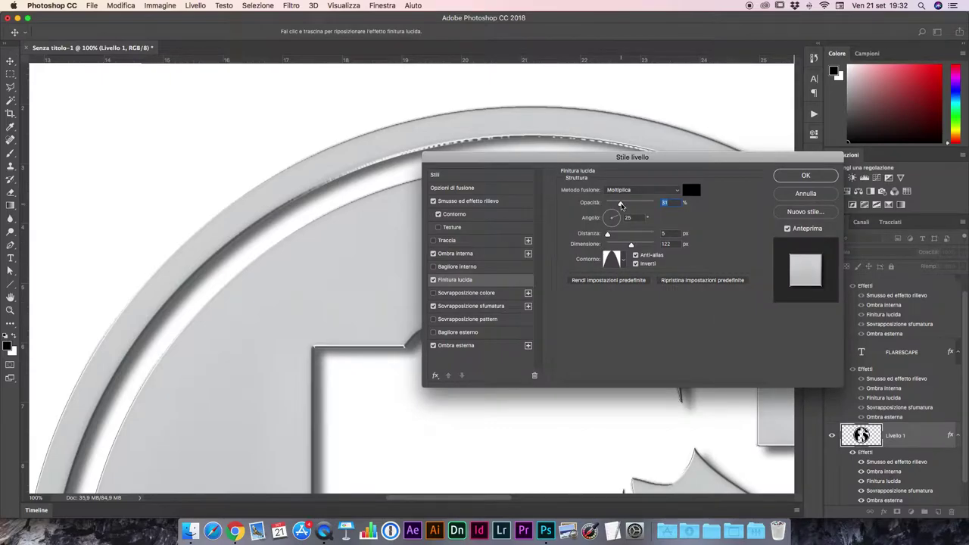
left_click(523, 201)
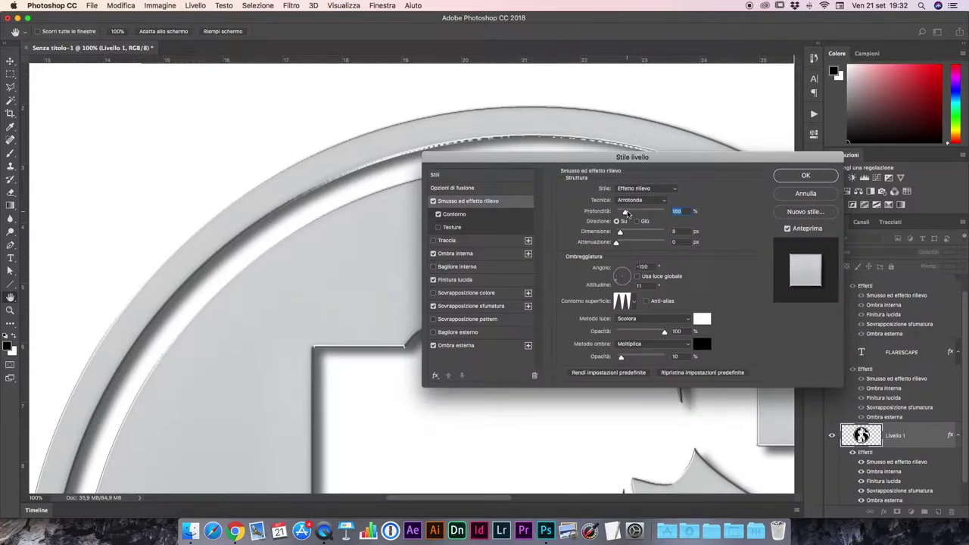
left_click_drag(622, 214, 637, 215)
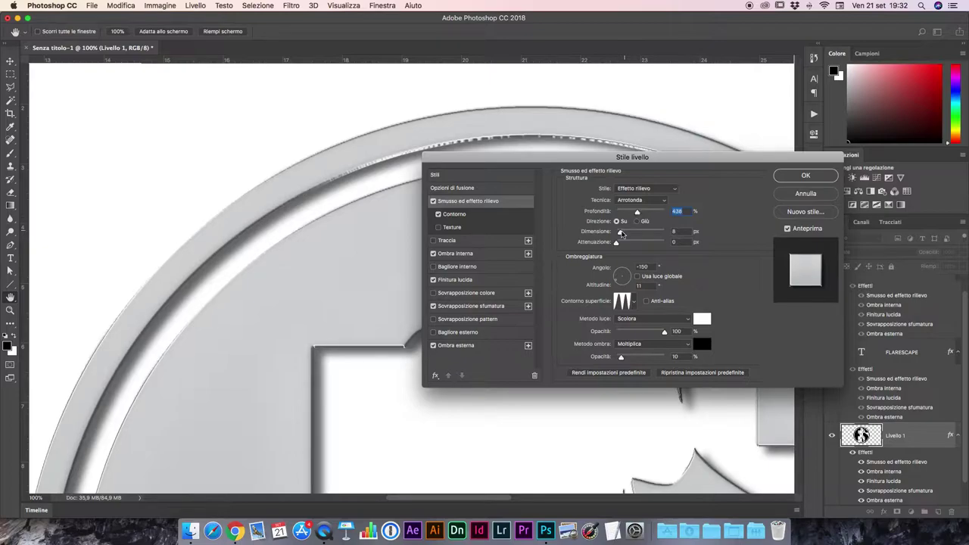
left_click_drag(620, 233, 622, 234)
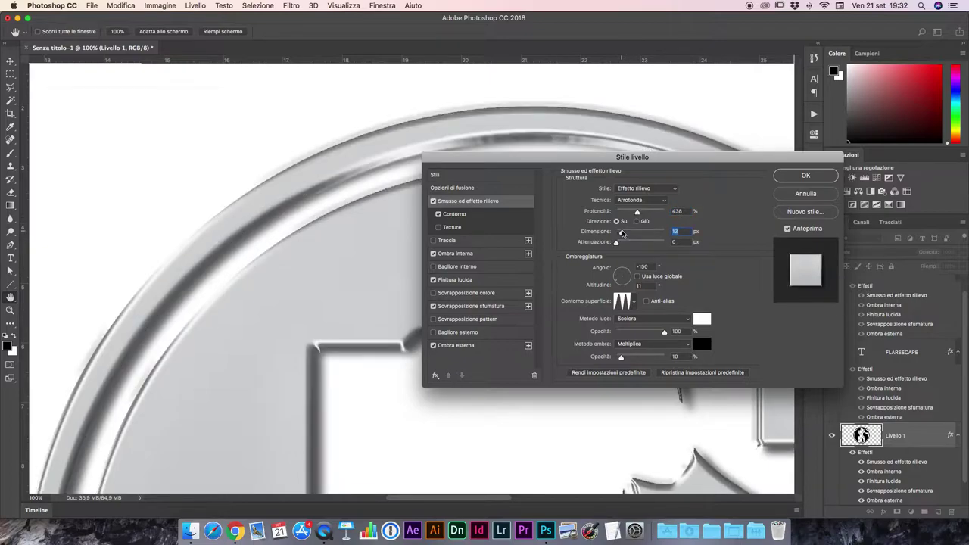
left_click_drag(623, 233, 621, 213)
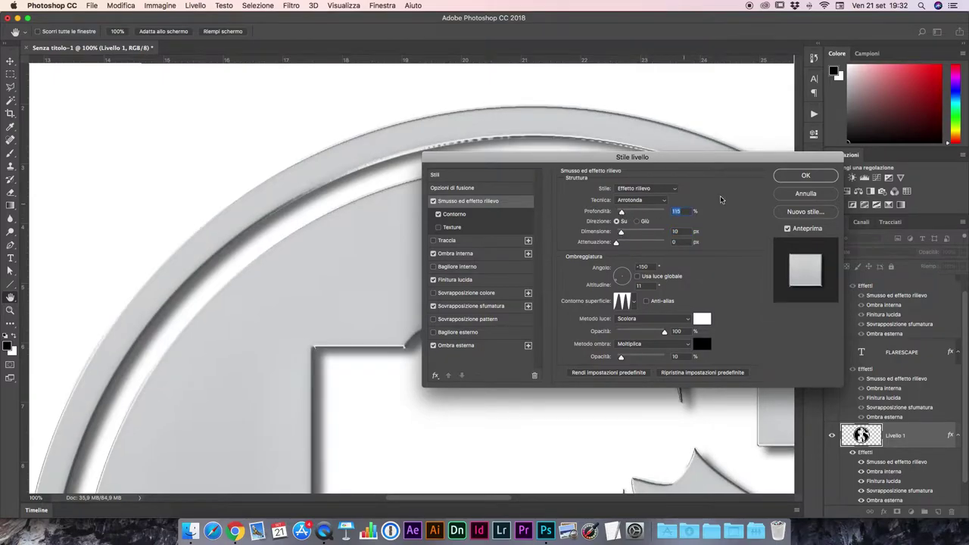
key("Return")
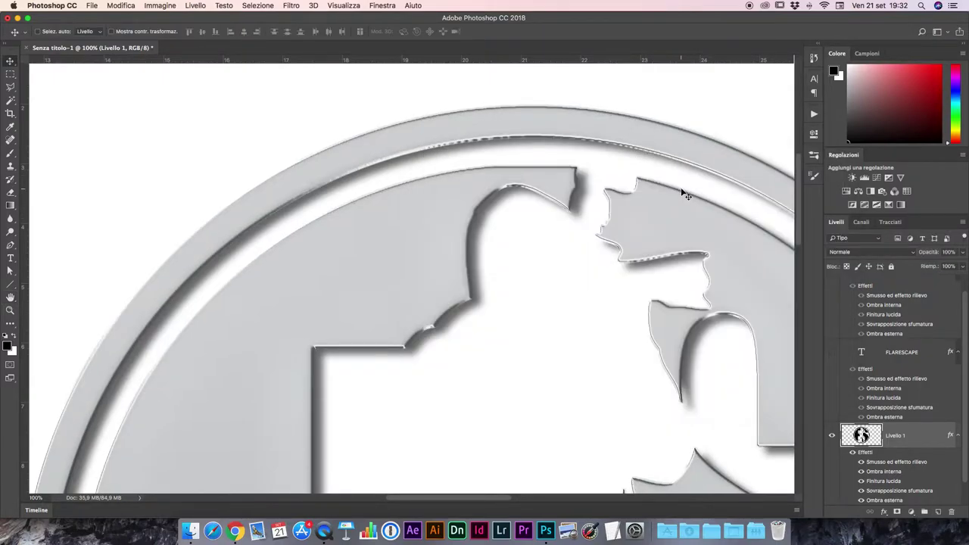
key("ctrl+minus")
key("ctrl+minus")
key("ctrl+minus")
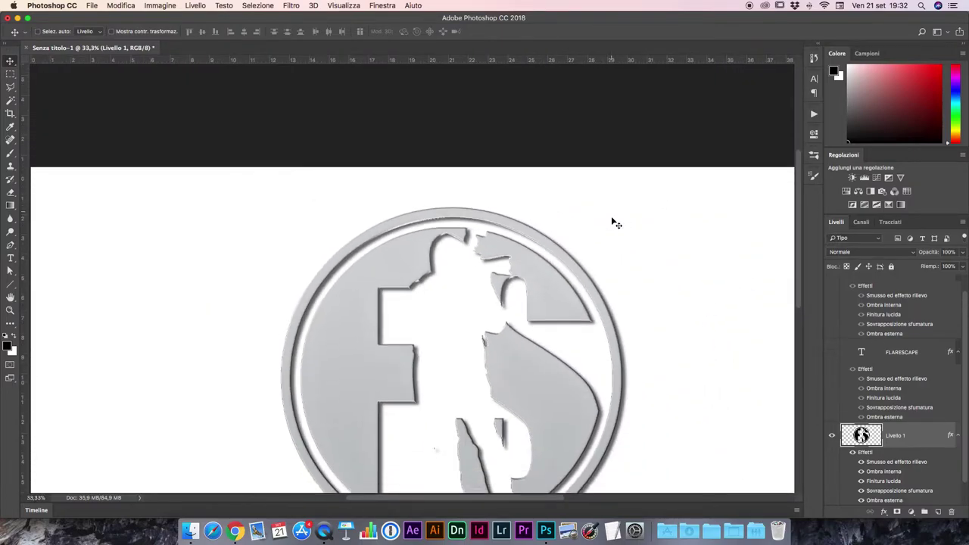
scroll(614, 223, "down", 5)
key("ctrl+0")
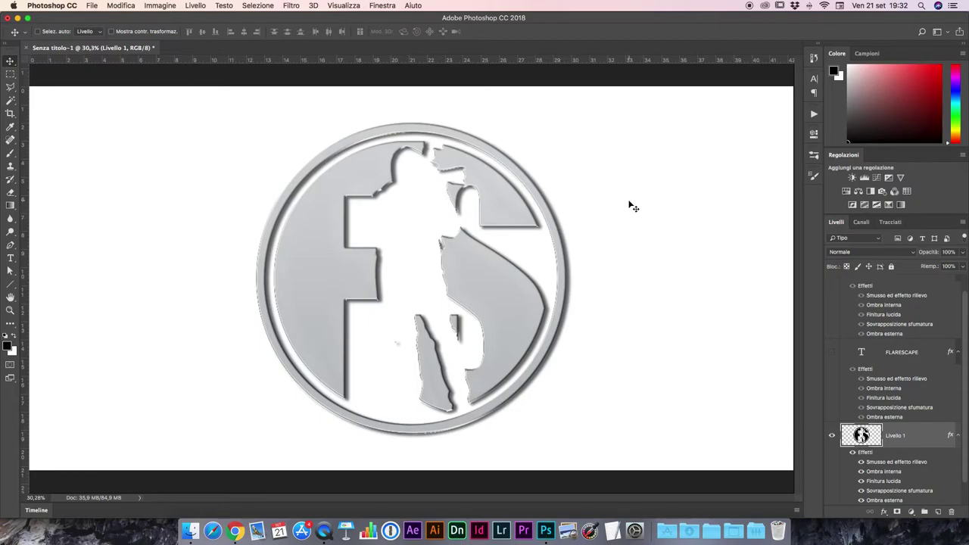